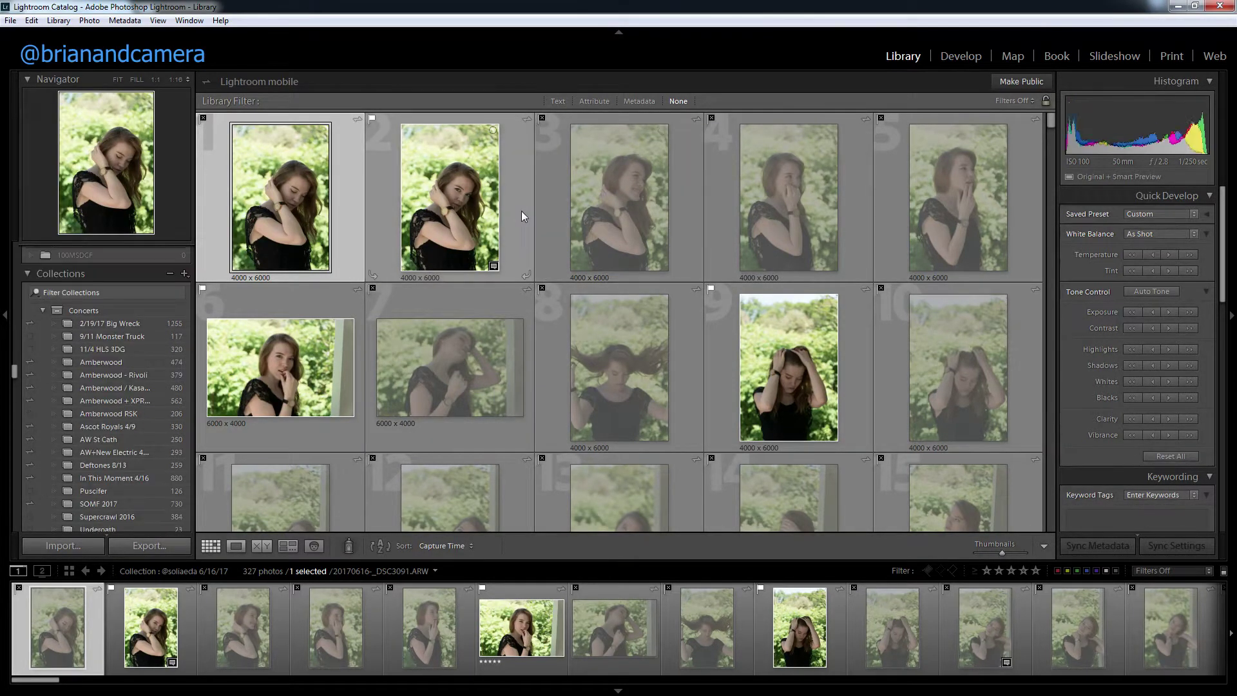
Select all 327 photos of the 6/16/17 portrait shoot in the Library grid.
key("ctrl+a")
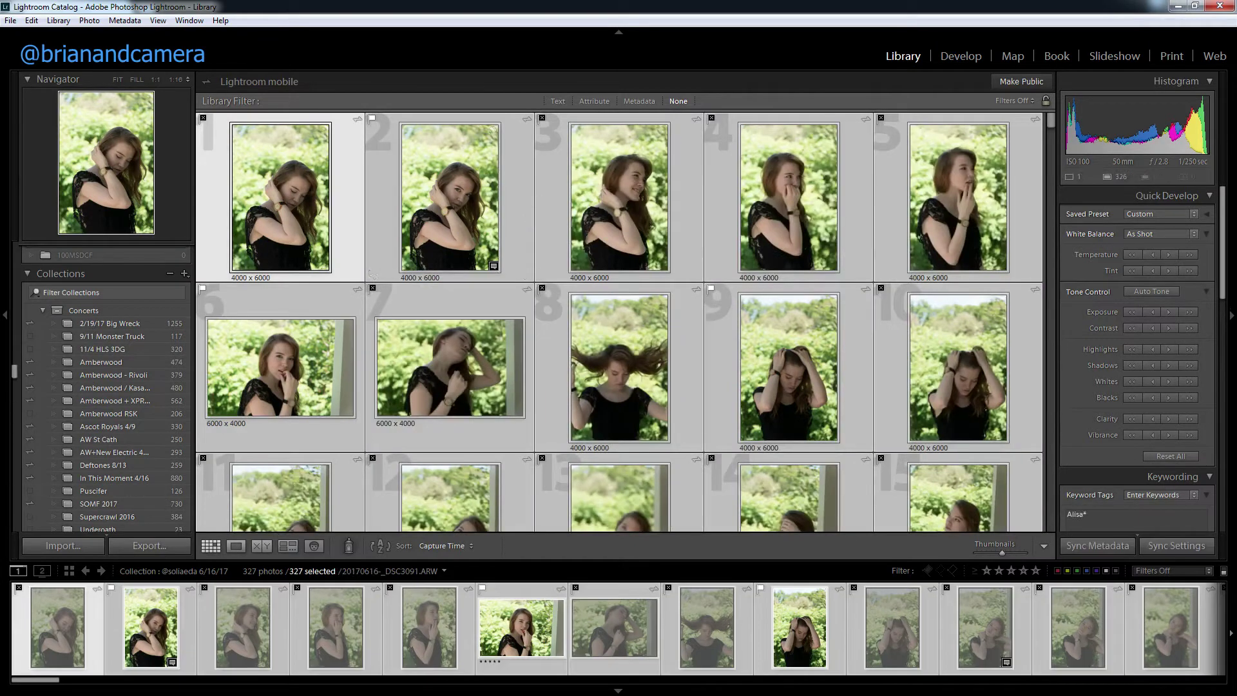
left_click(185, 274)
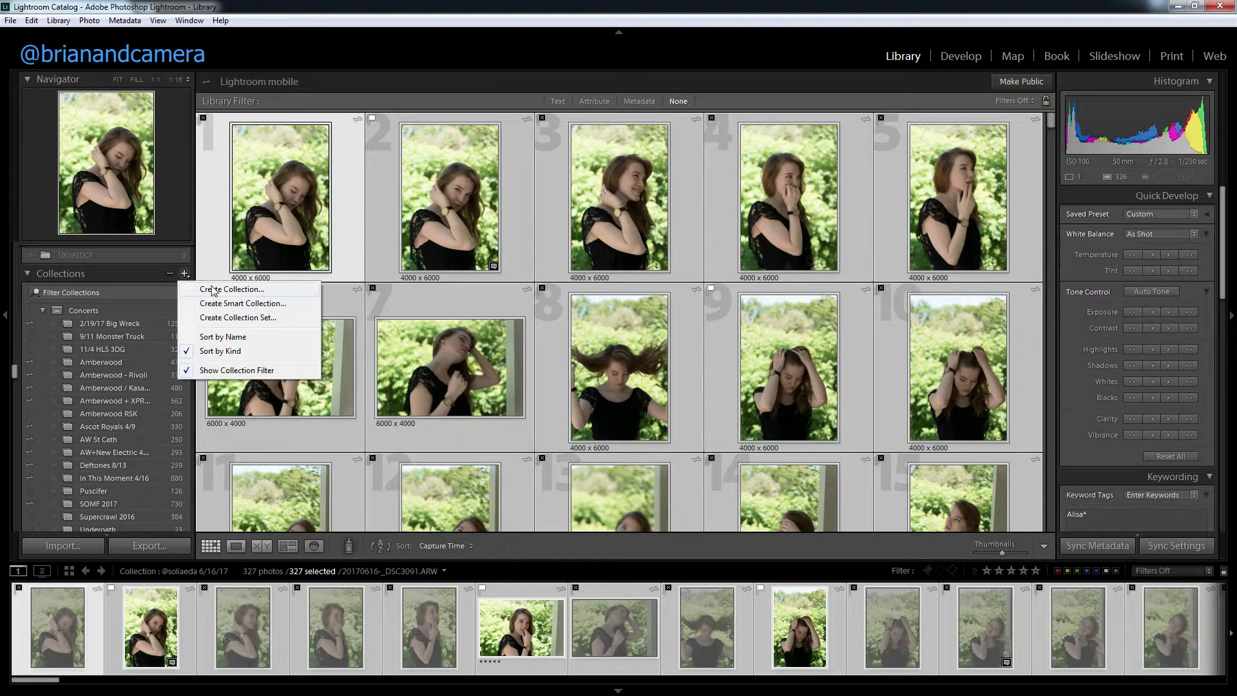
left_click(234, 290)
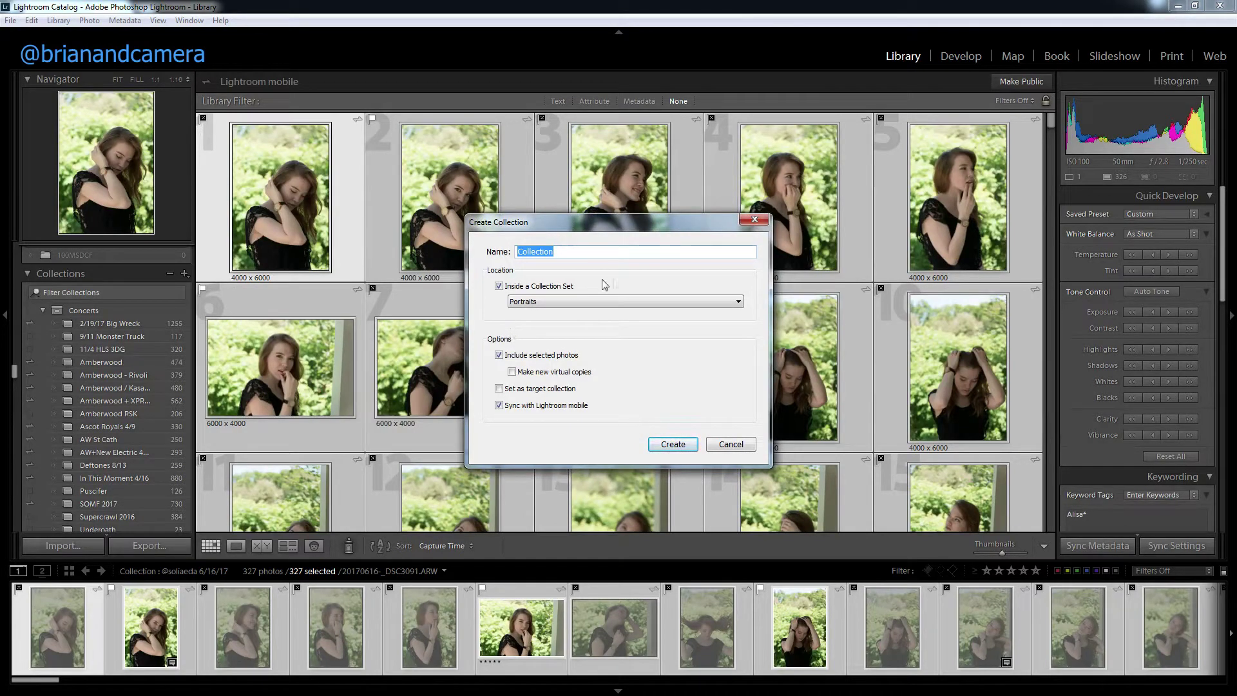
left_click(584, 304)
left_click(655, 319)
left_click(740, 444)
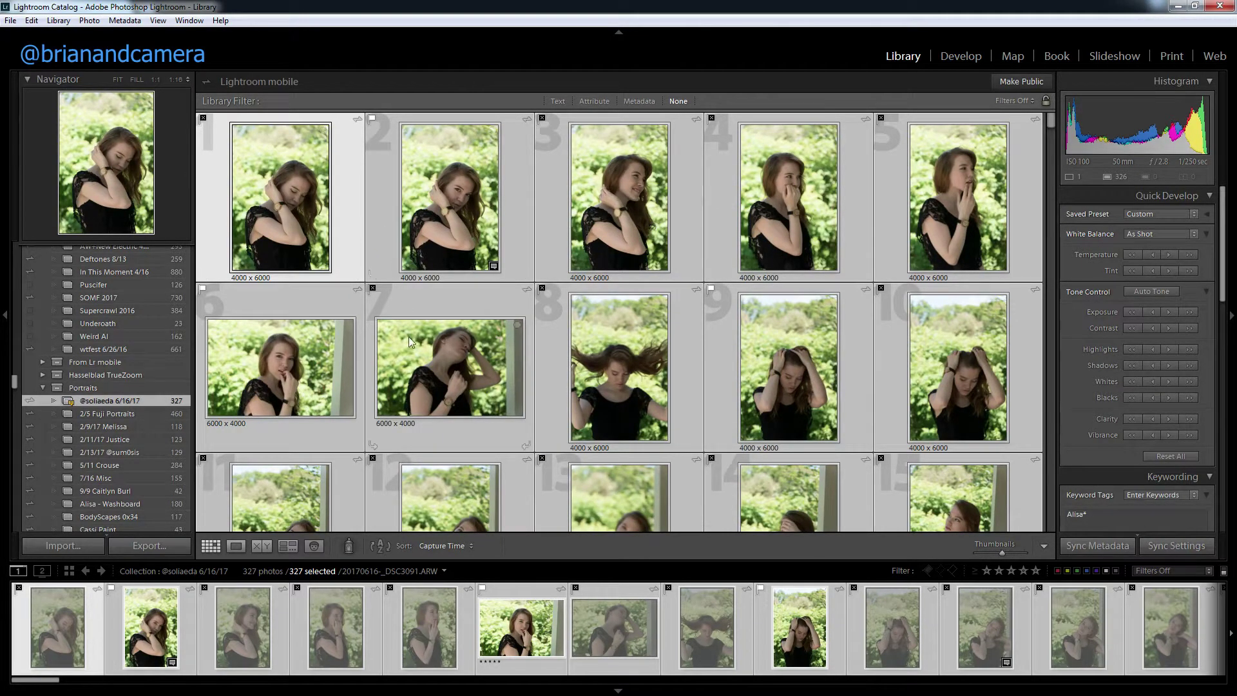
Make photo 5 the active photo and scroll through the shoot's thumbnails.
left_click(423, 599)
scroll(453, 496, "down", 2)
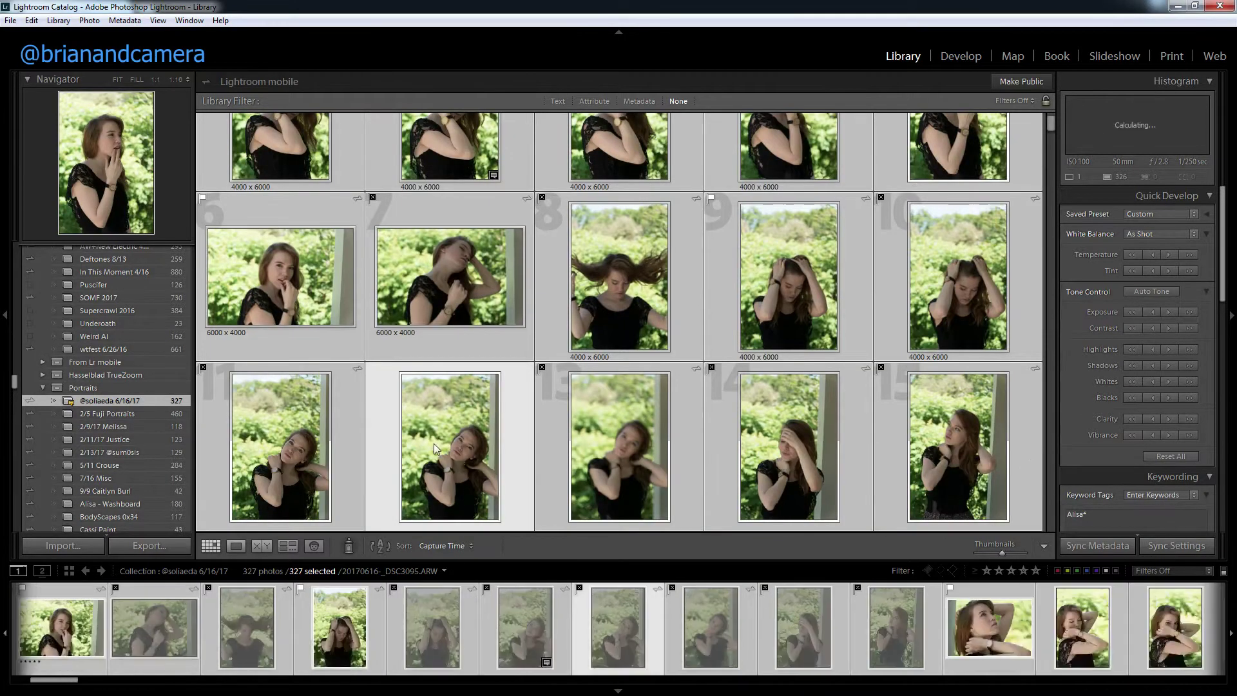
scroll(448, 427, "up", 2)
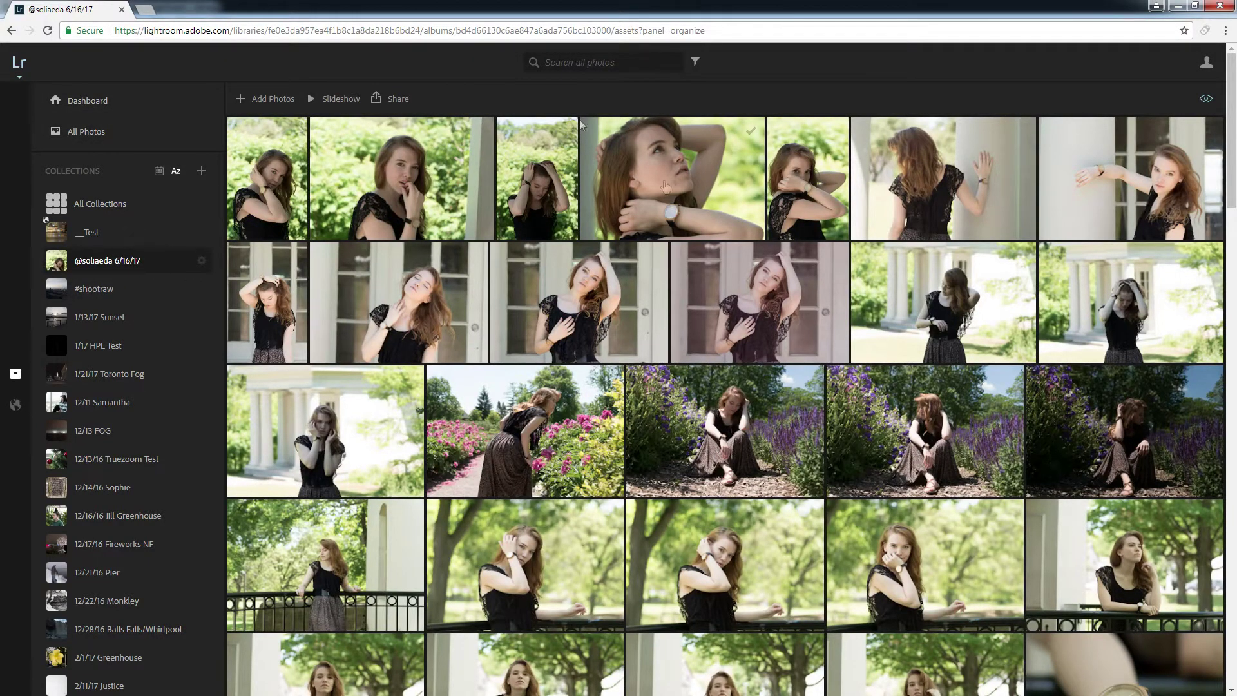
Filter the Lightroom Web album grid to show only Picked photos.
left_click(1206, 98)
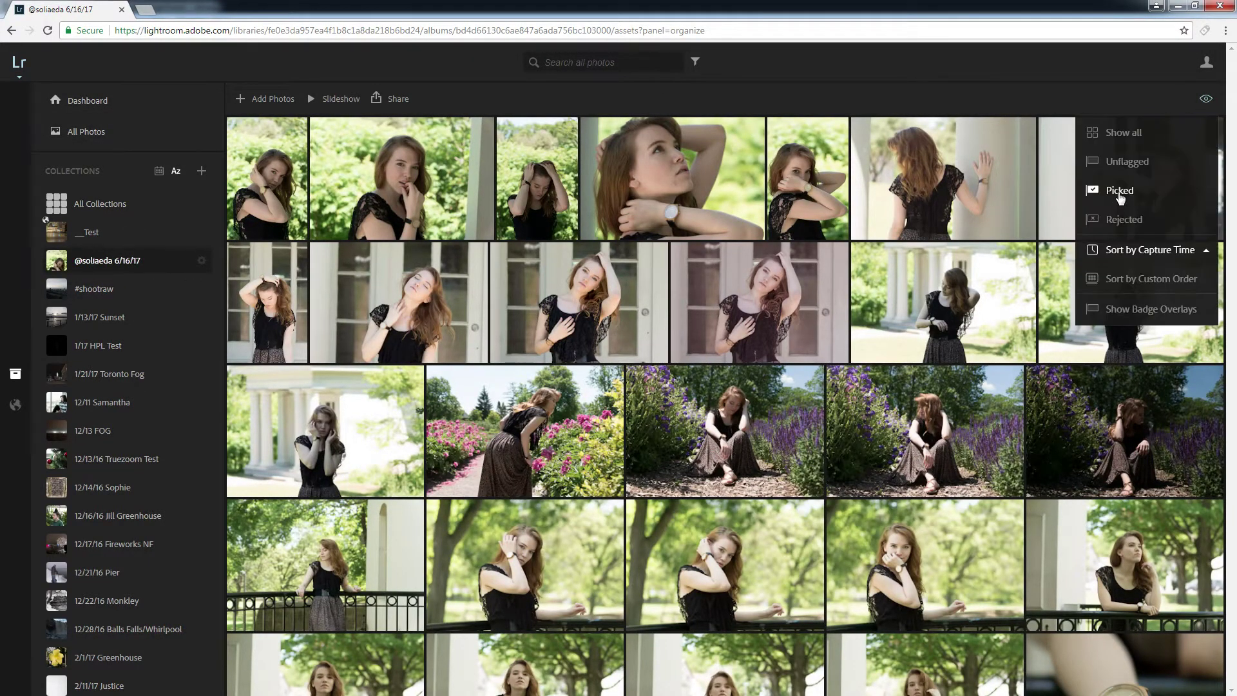
left_click(1123, 132)
left_click(1119, 194)
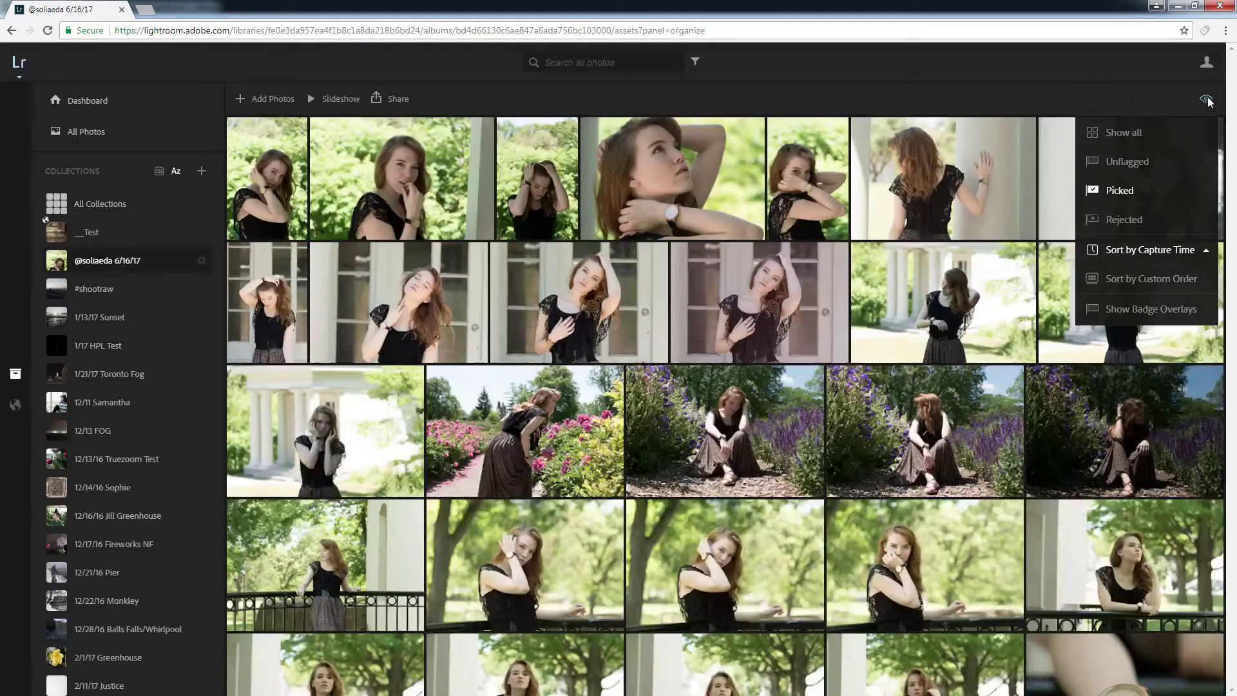
left_click(1208, 100)
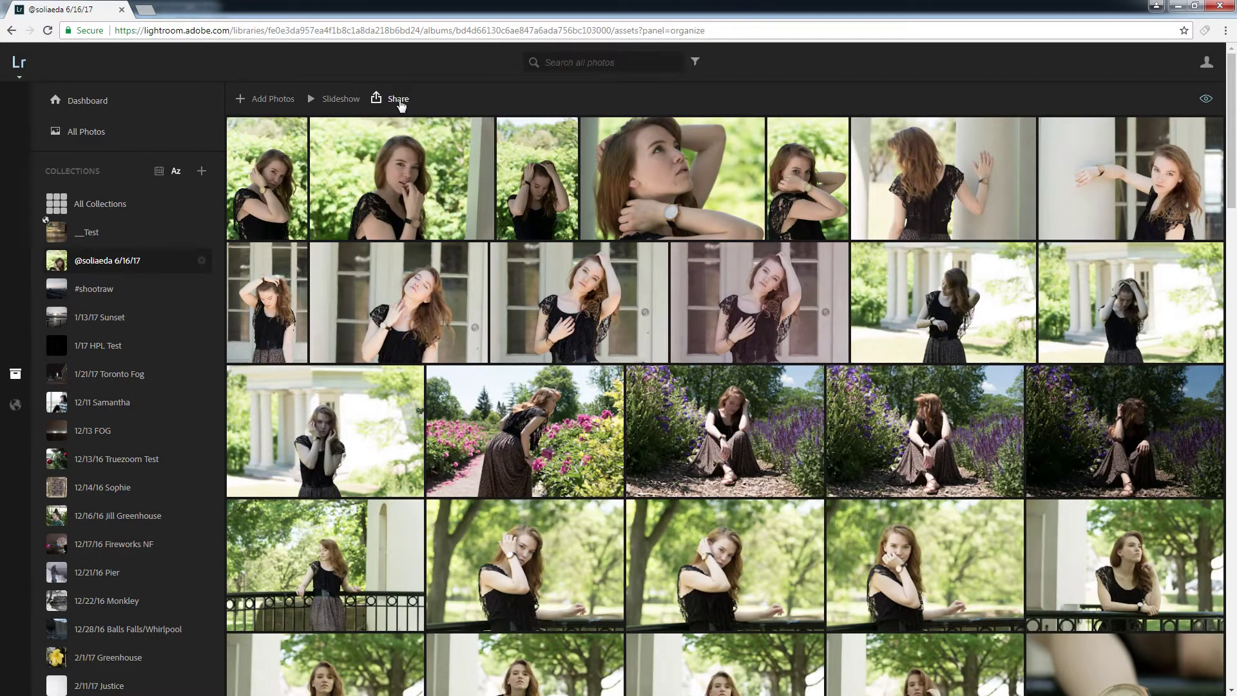
Share the 6/16/17 album publicly by link, excluding unflagged photos, and copy the share link.
left_click(399, 100)
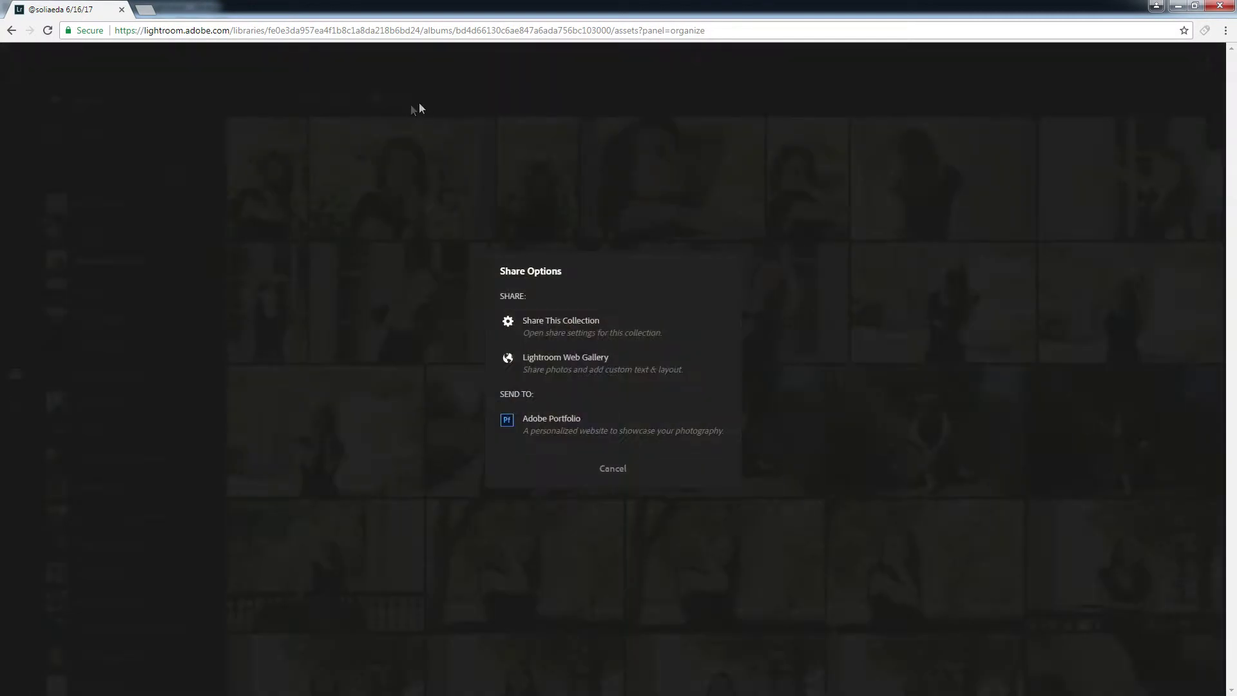
left_click(545, 334)
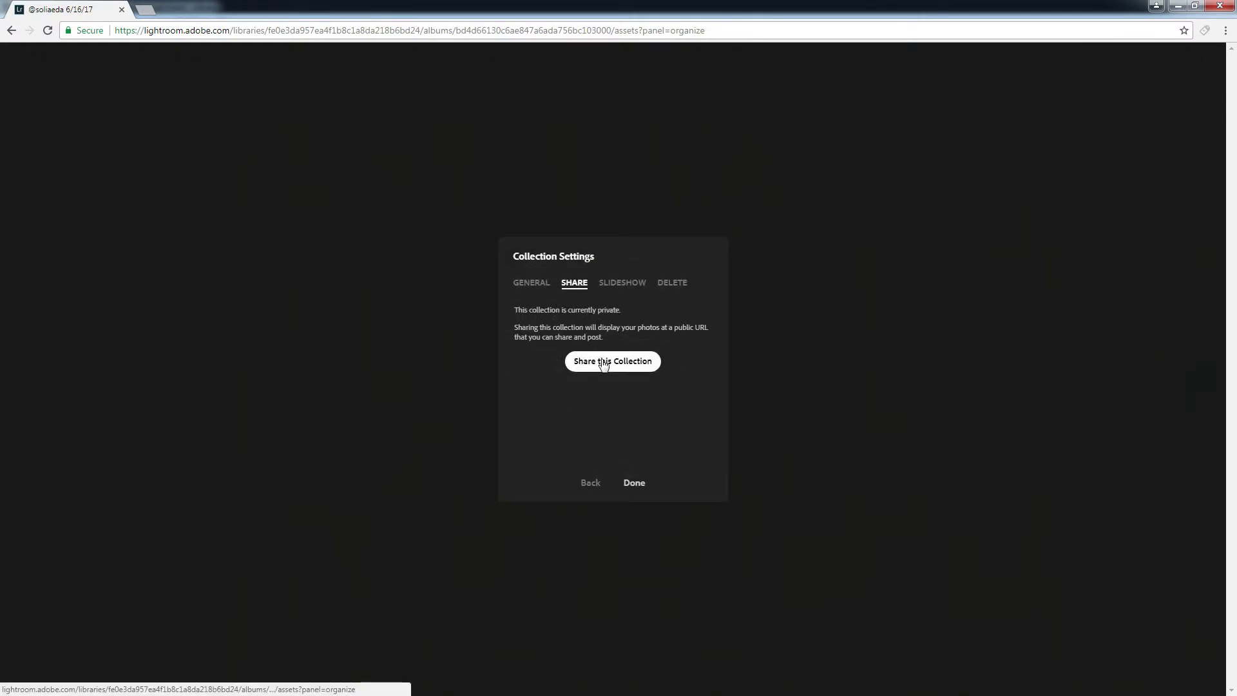
left_click(603, 363)
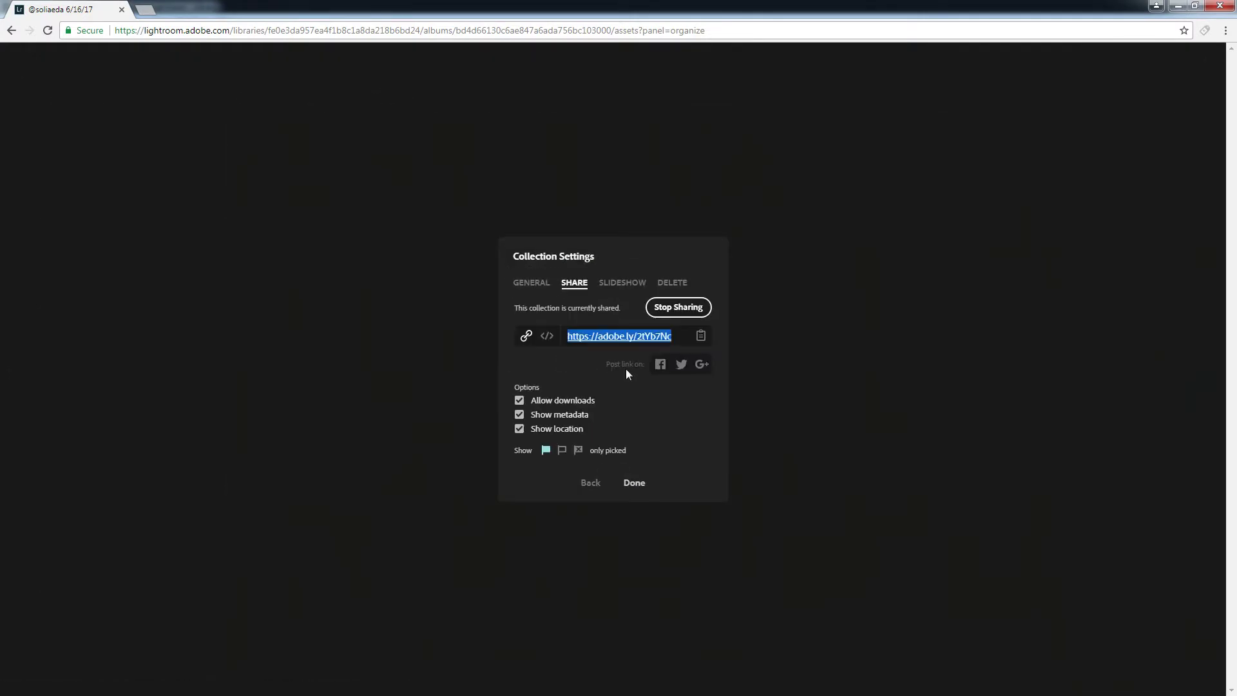
left_click(562, 451)
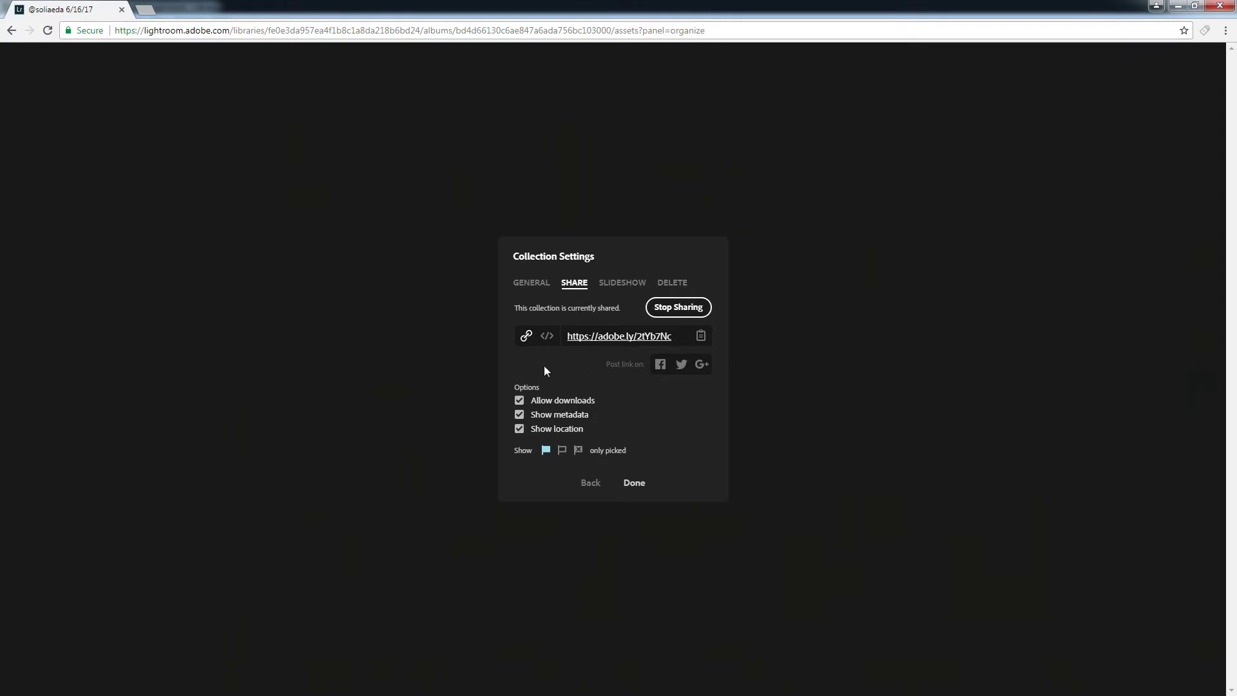
left_click(701, 335)
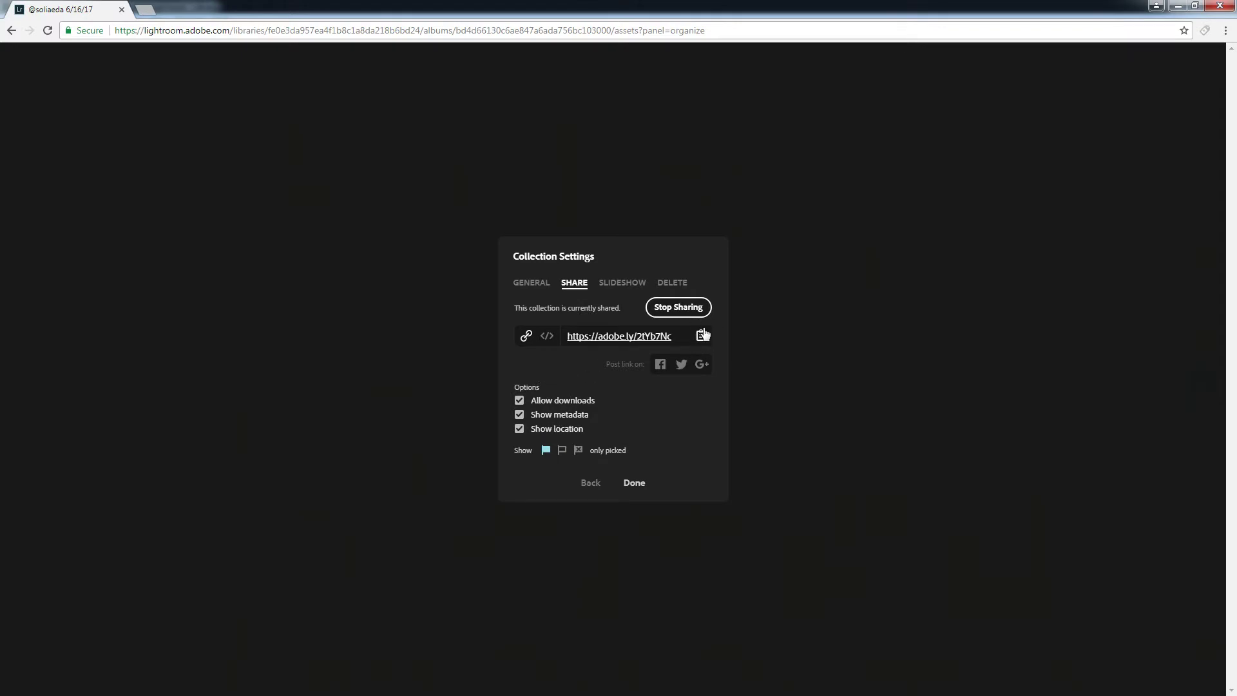
left_click(635, 484)
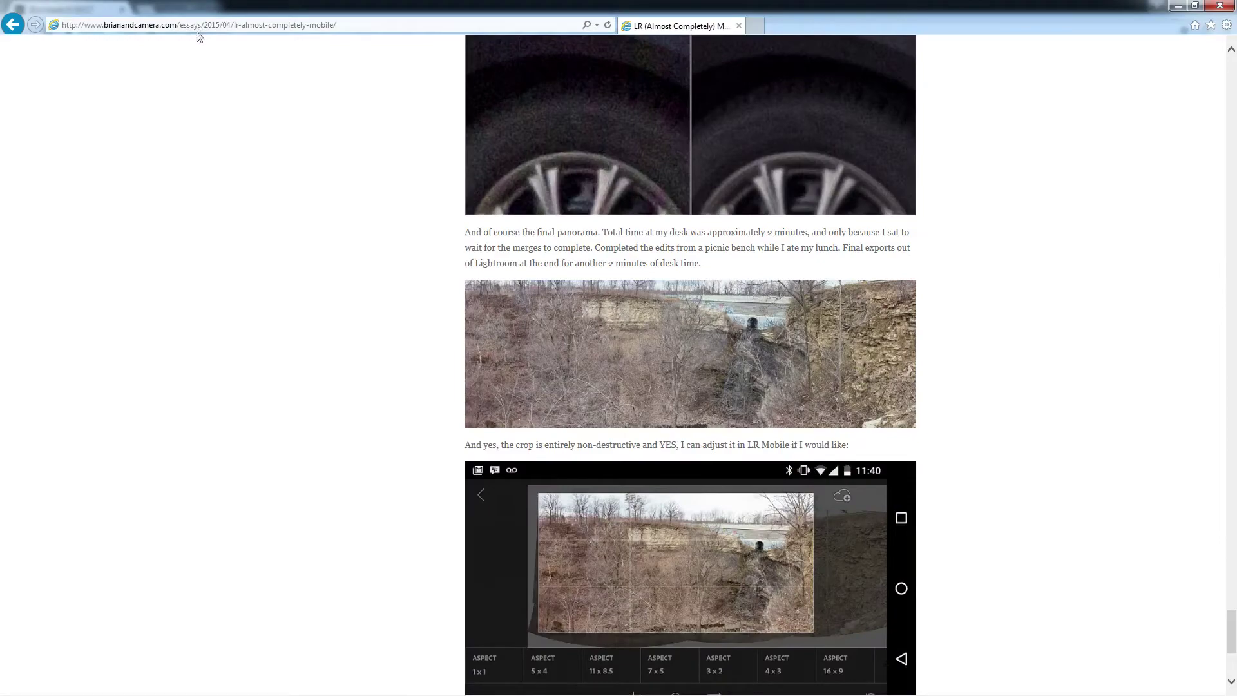
Load the pasted share link in Internet Explorer and choose to sign in to the shared album.
left_click(204, 28)
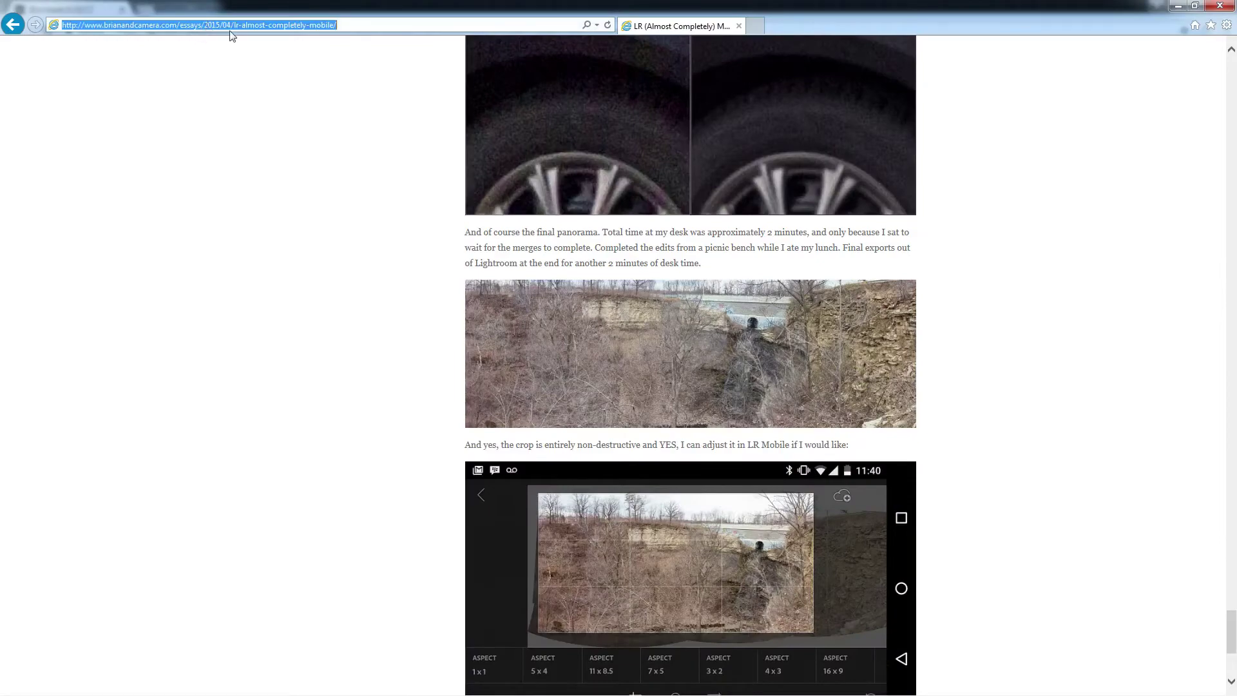
key("Return")
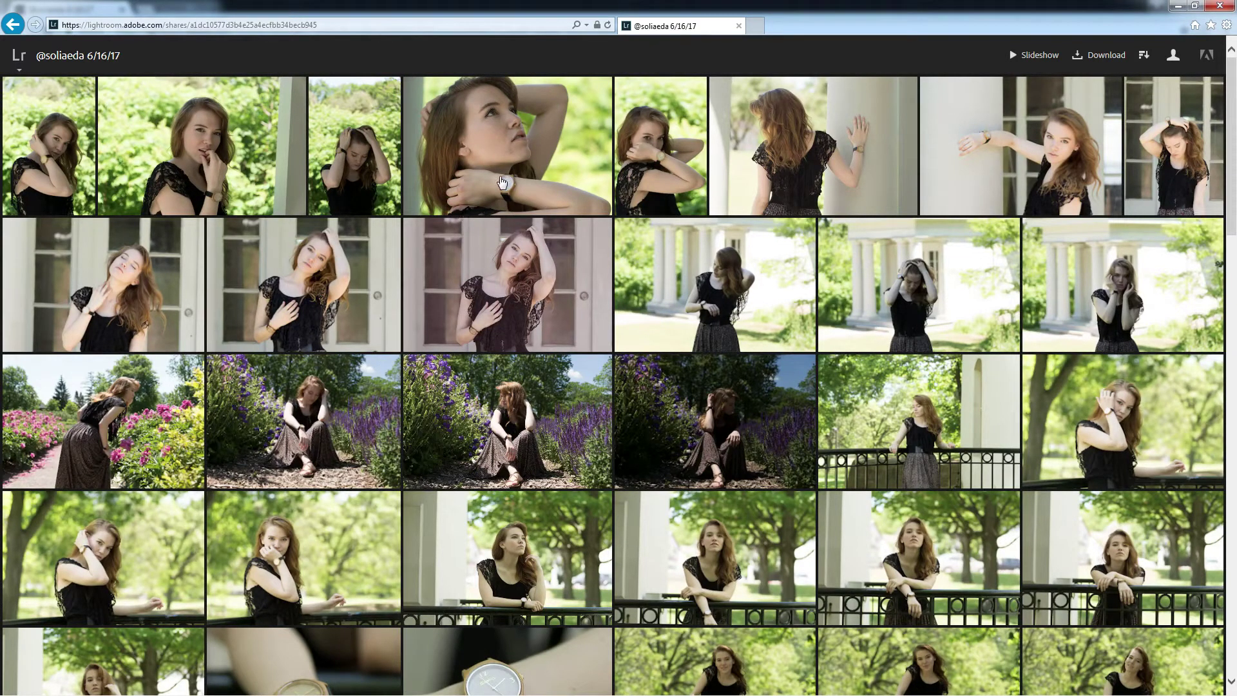
left_click(1174, 57)
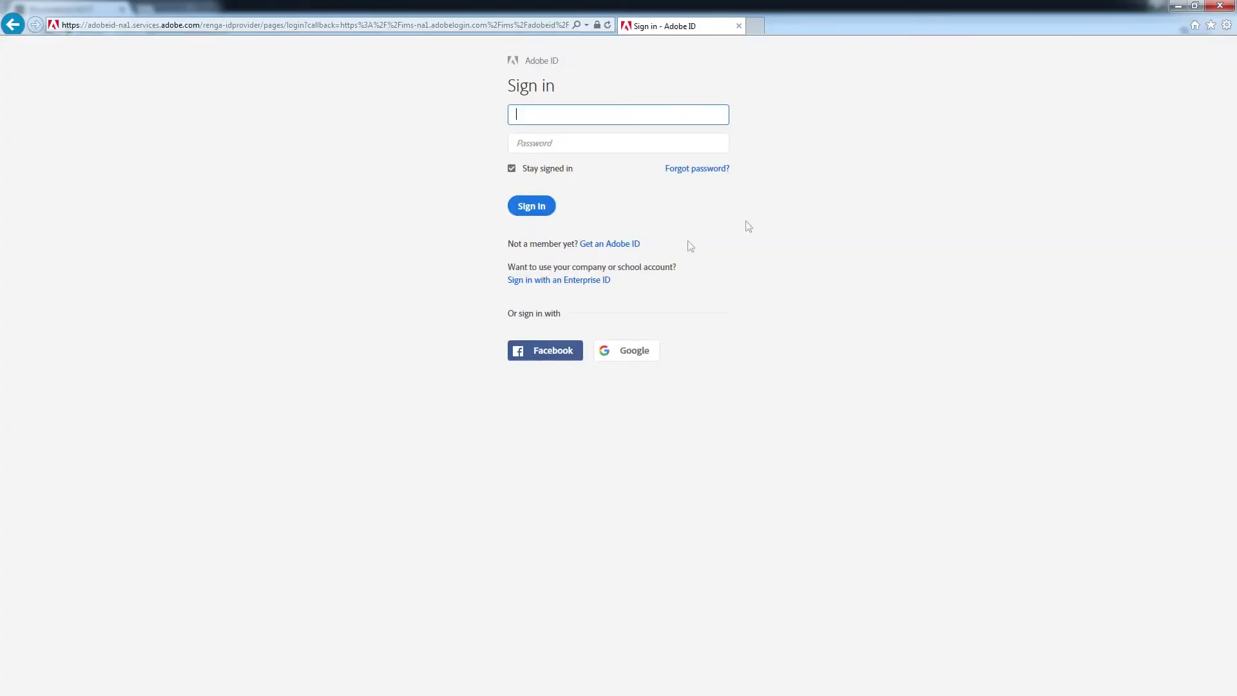
Choose Facebook as the sign-in method on the Adobe ID page.
left_click(535, 358)
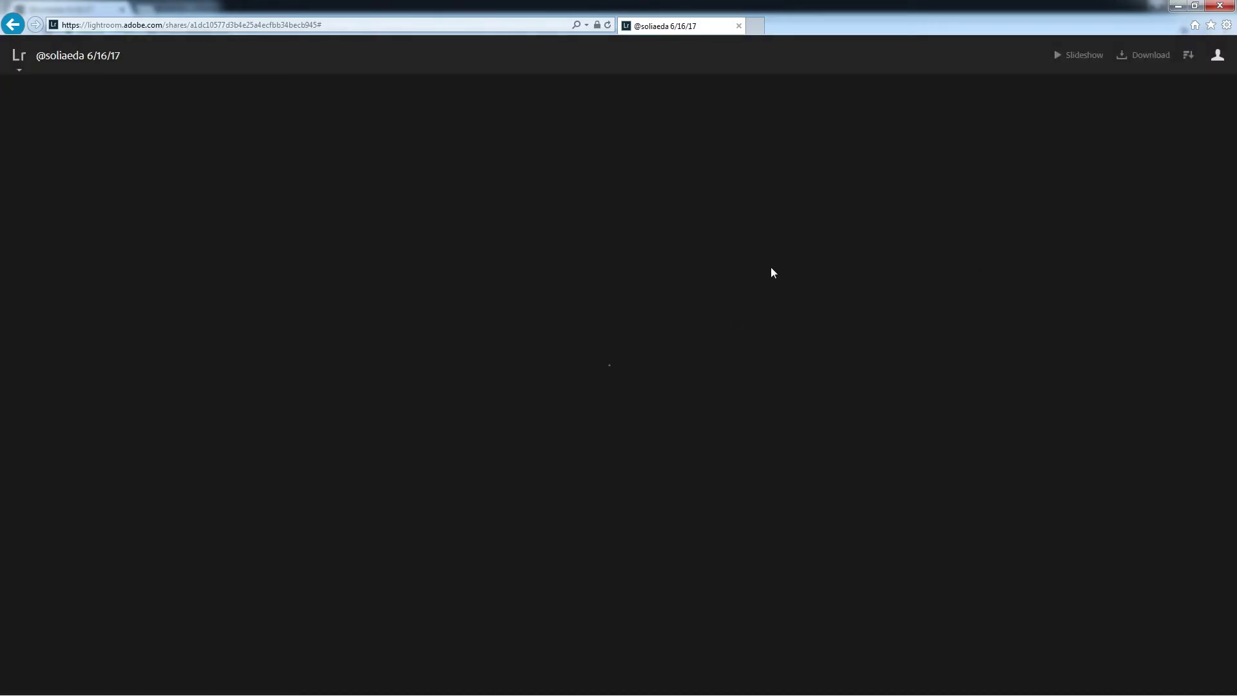
Post 'Nice watch!' in the activity panel of wristwatch photo 29, then close the viewer.
scroll(657, 393, "down", 2)
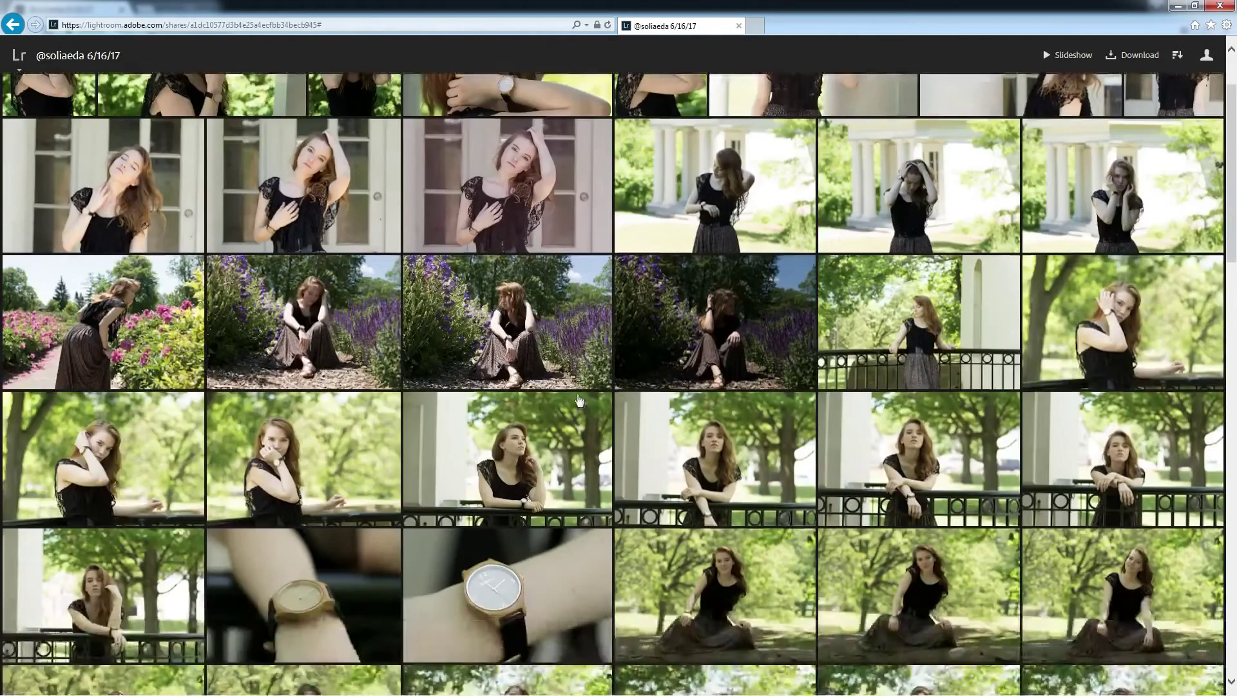
scroll(567, 397, "down", 5)
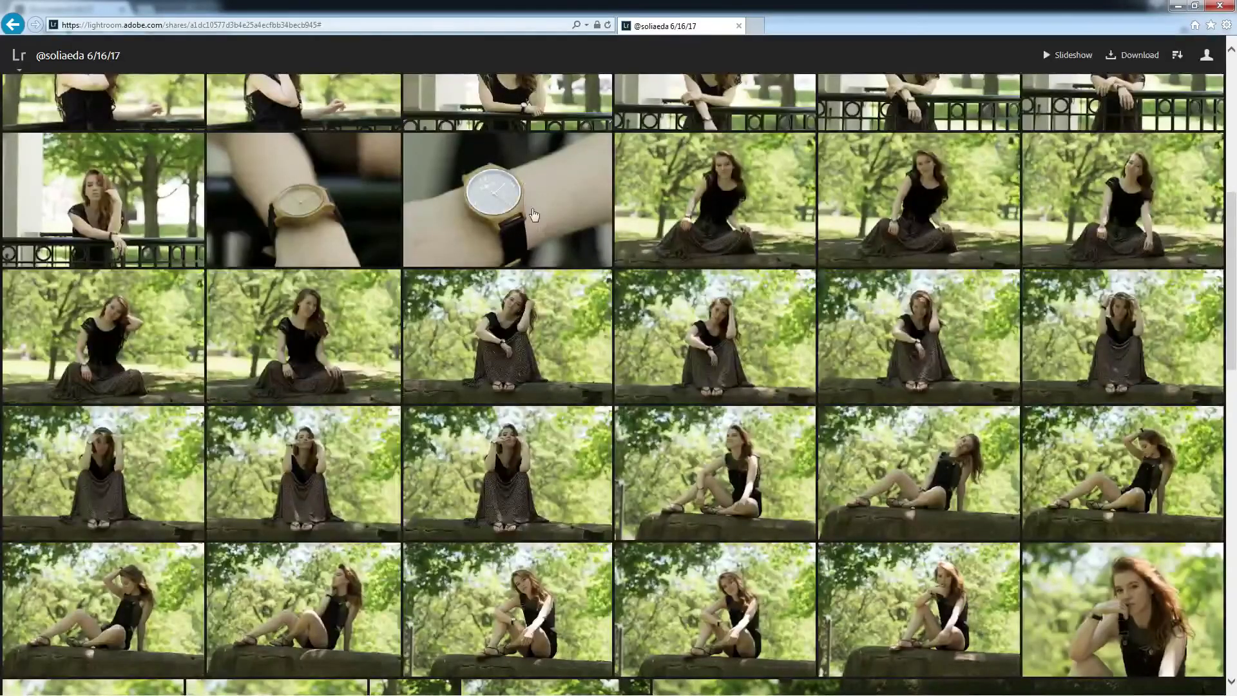
left_click(534, 215)
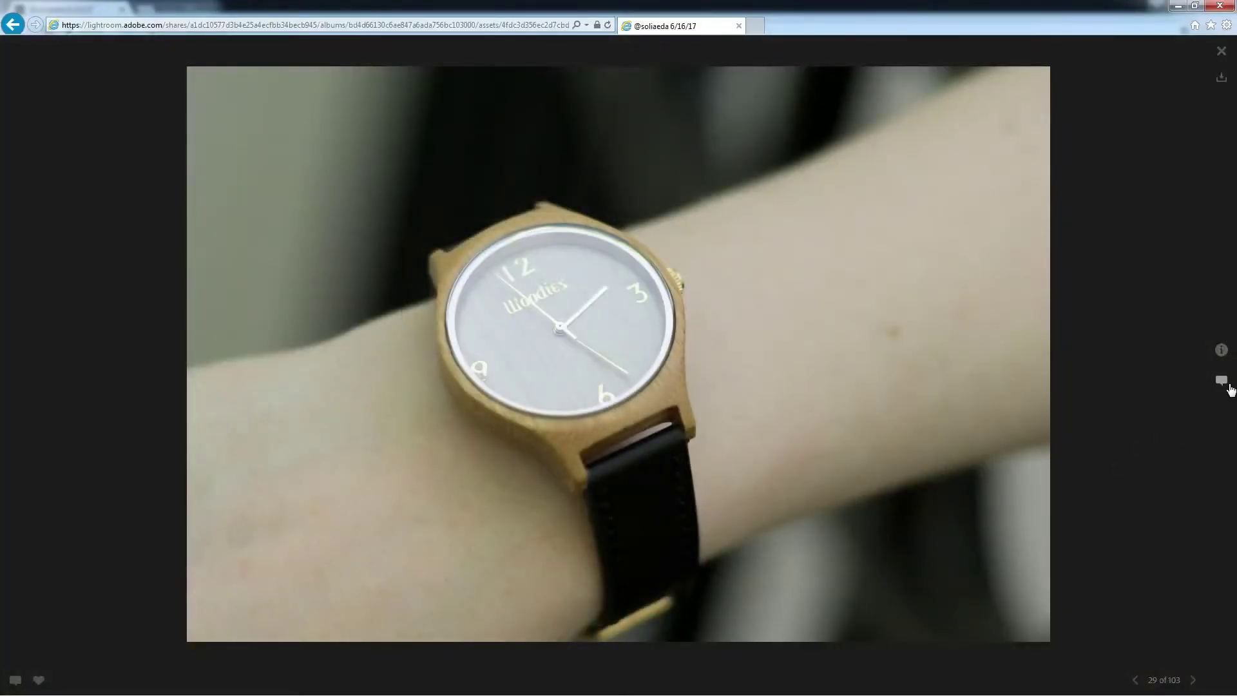
left_click(1223, 382)
left_click(1096, 656)
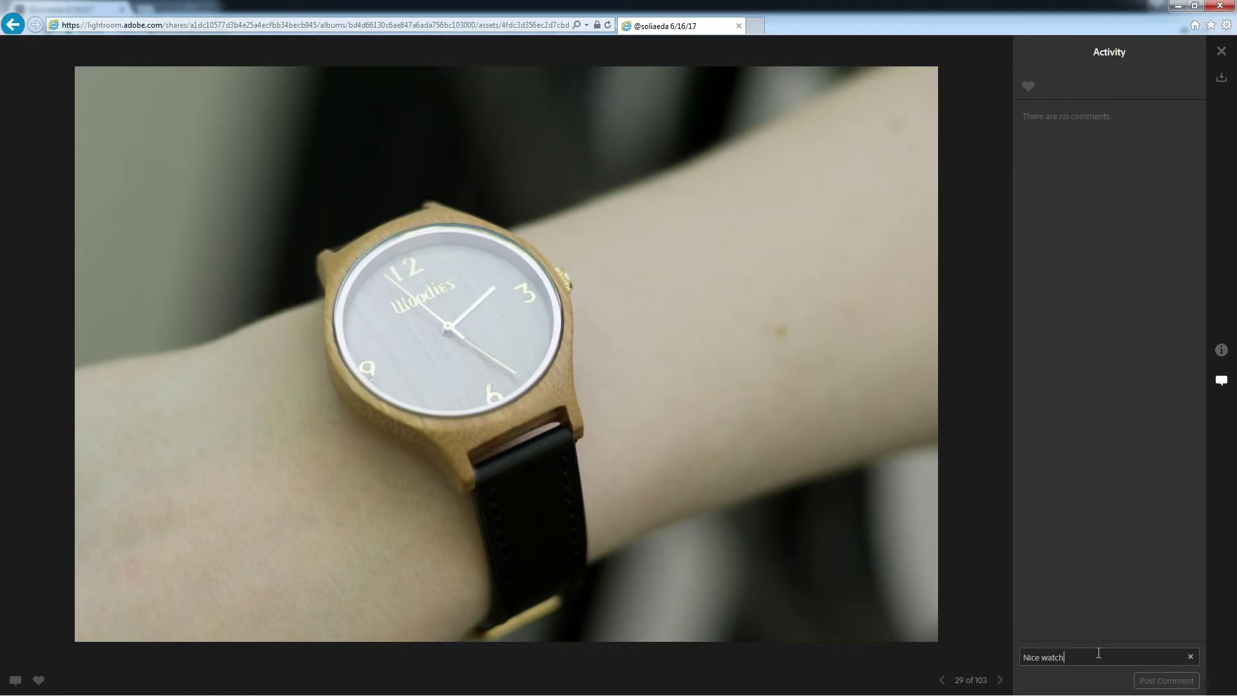
type("Nice watch")
key("Return")
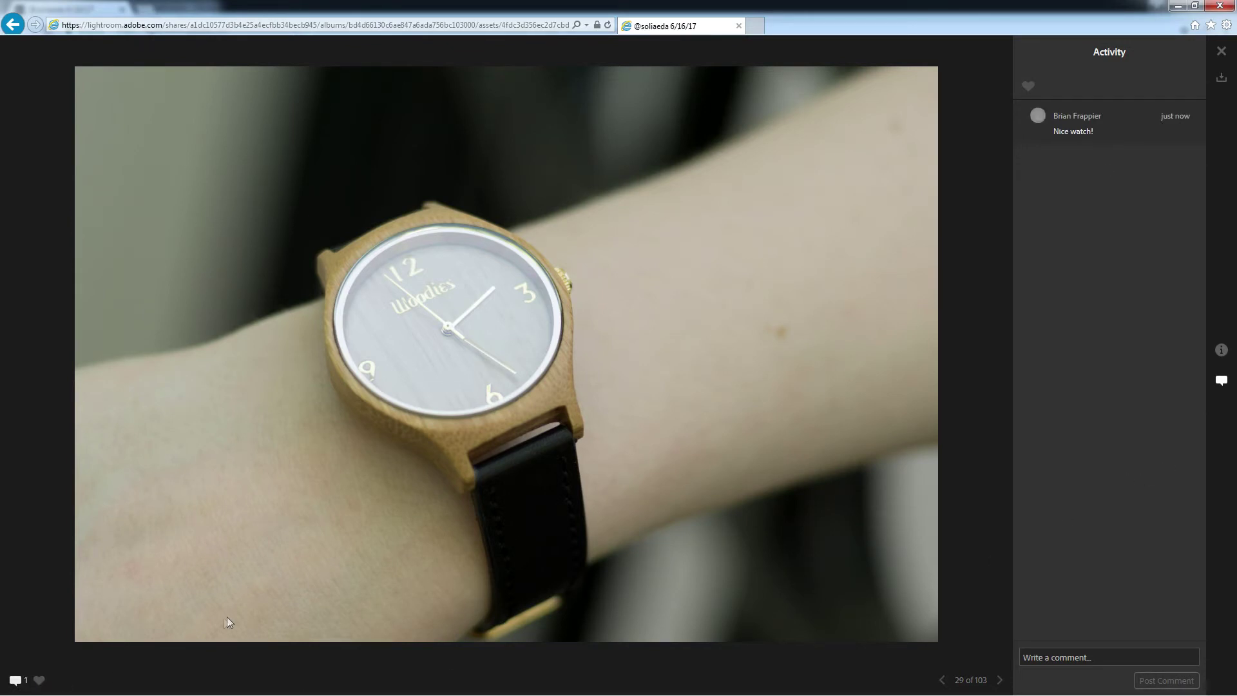
left_click(1221, 52)
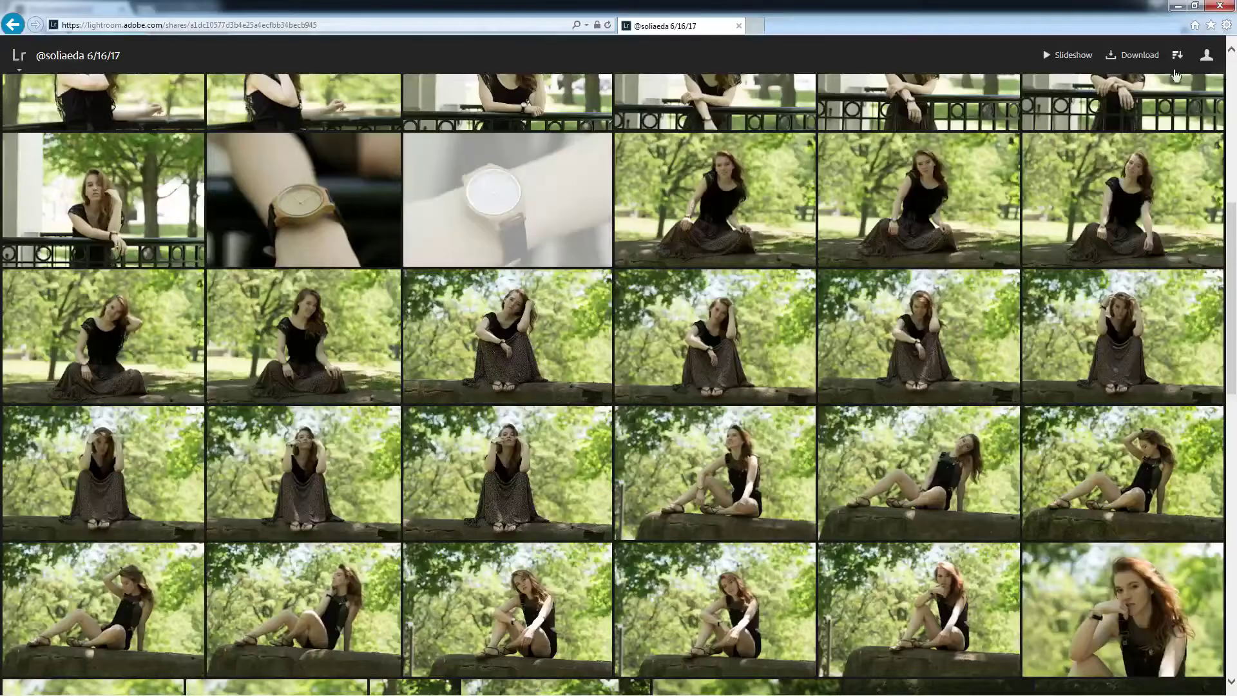
scroll(759, 353, "up", 8)
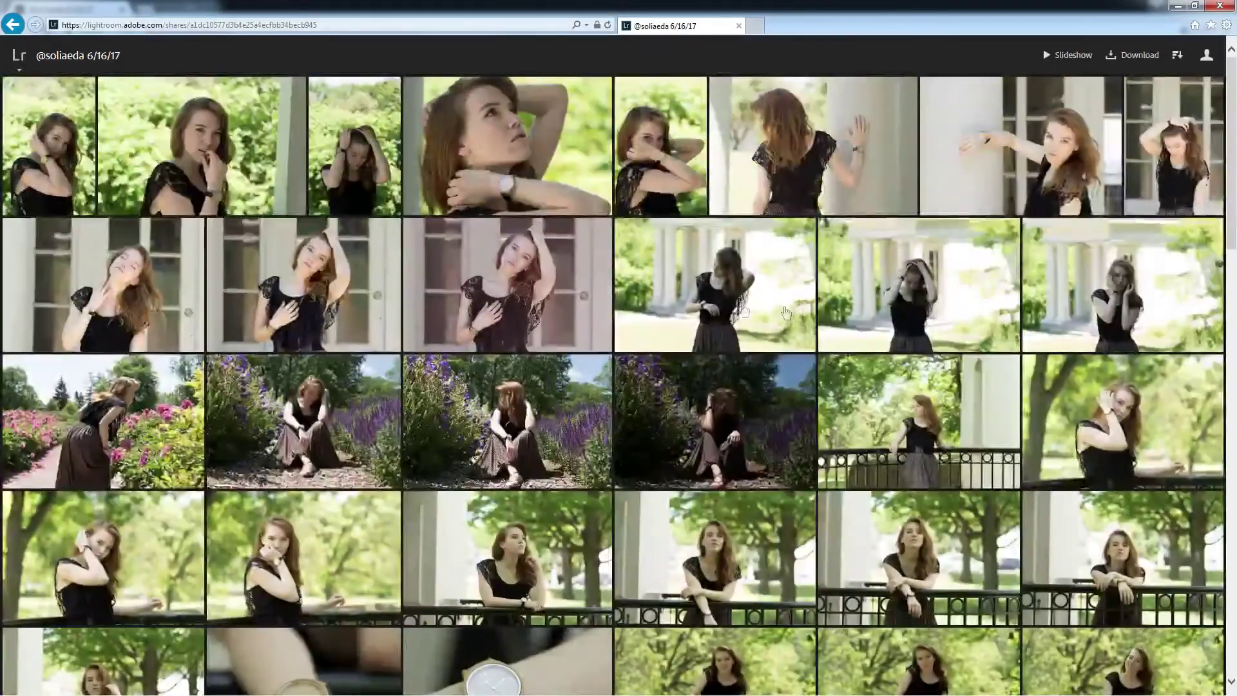
Check the activity on shared photos 11, 25 and 26 in the viewer.
left_click(506, 276)
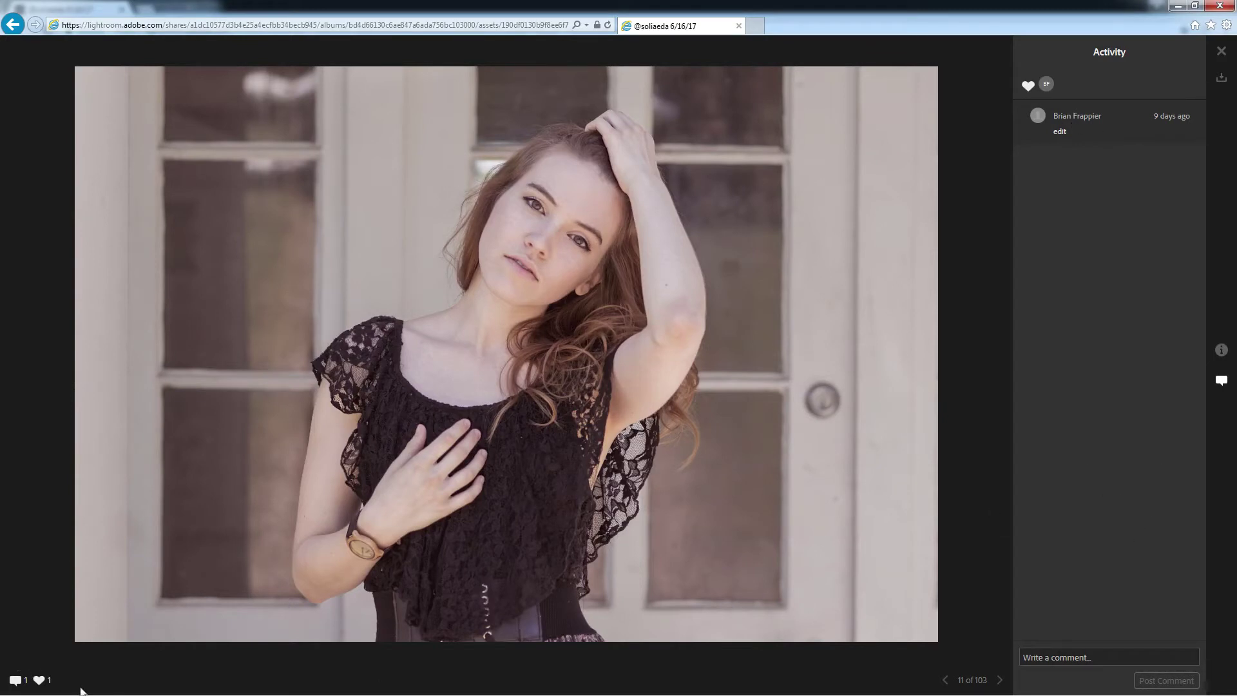
left_click(1221, 51)
left_click(899, 171)
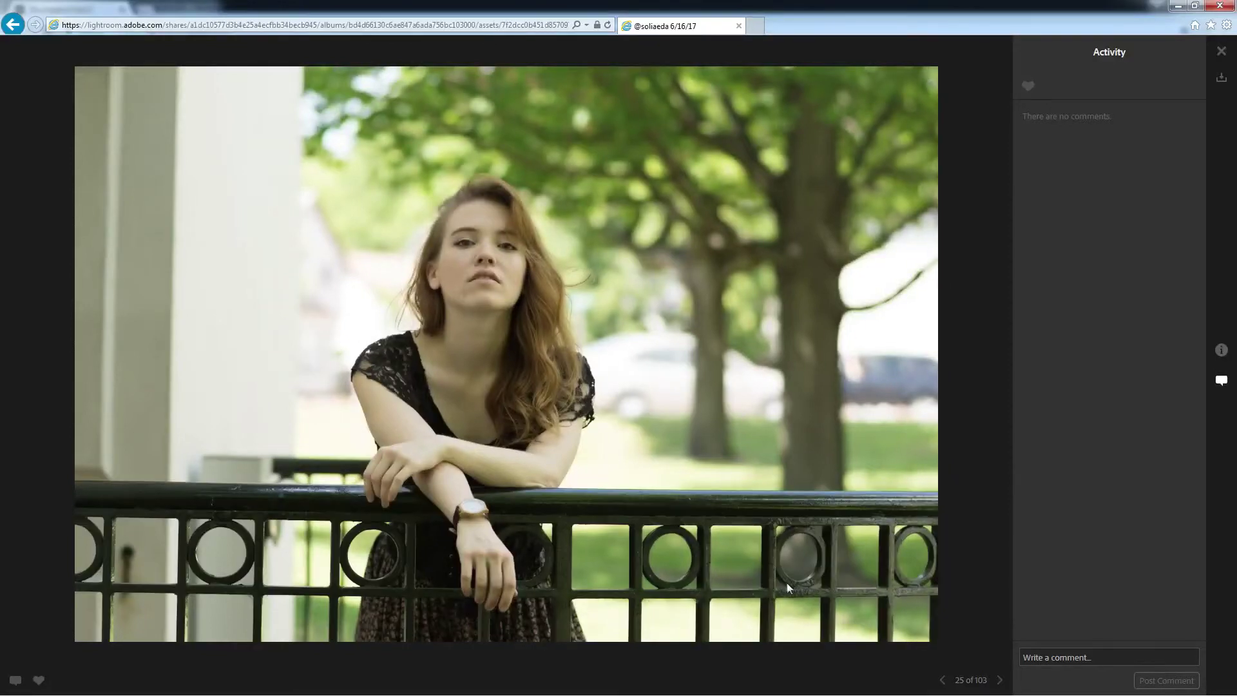
key("Right")
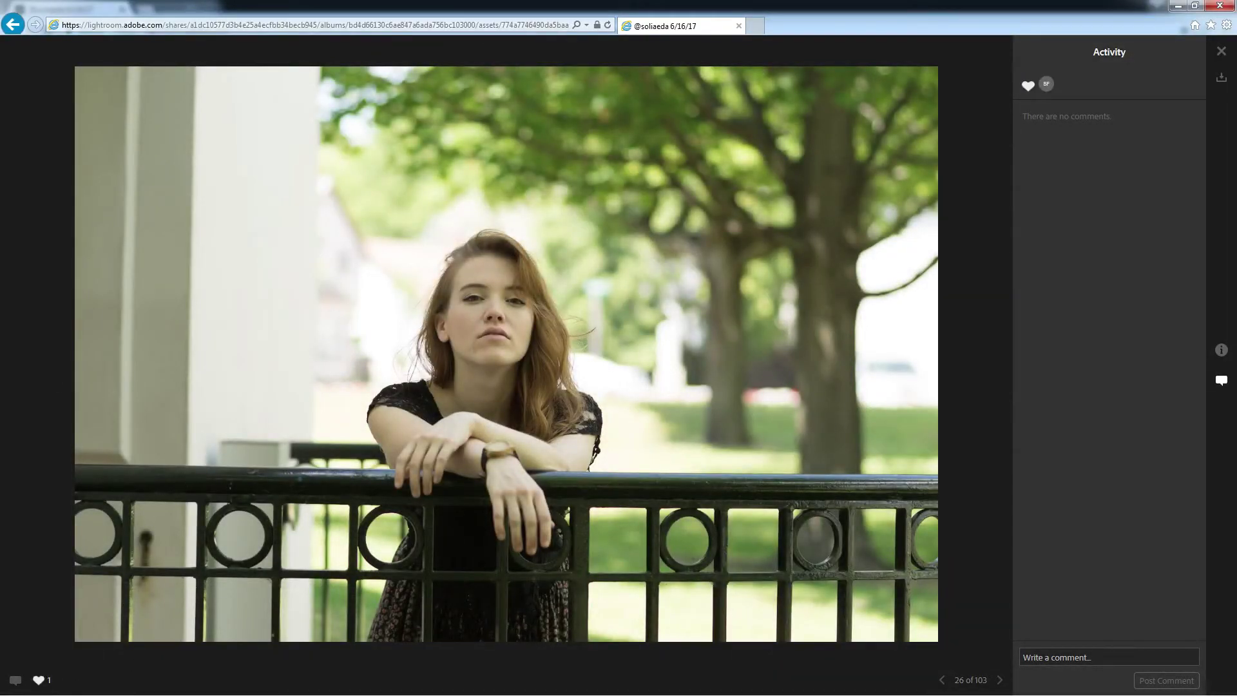
Switch to Lightroom Classic and select only photo 2 in the 6/16/17 collection.
key("alt+Tab")
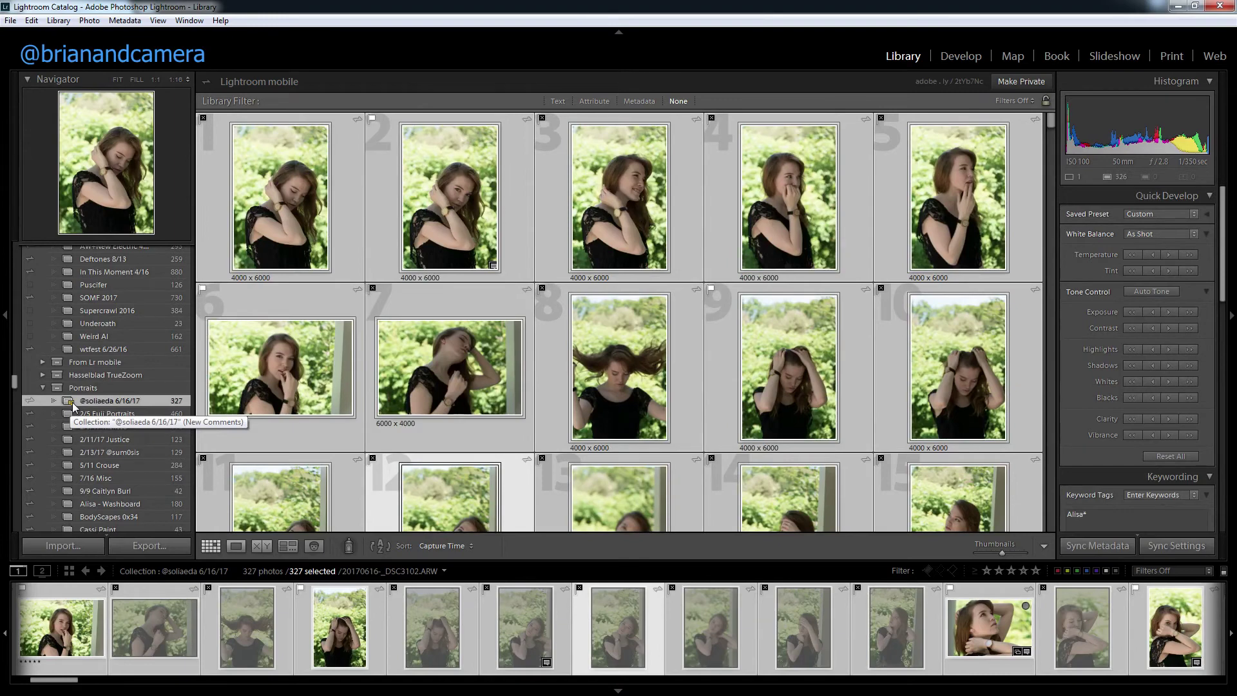
left_click(385, 238)
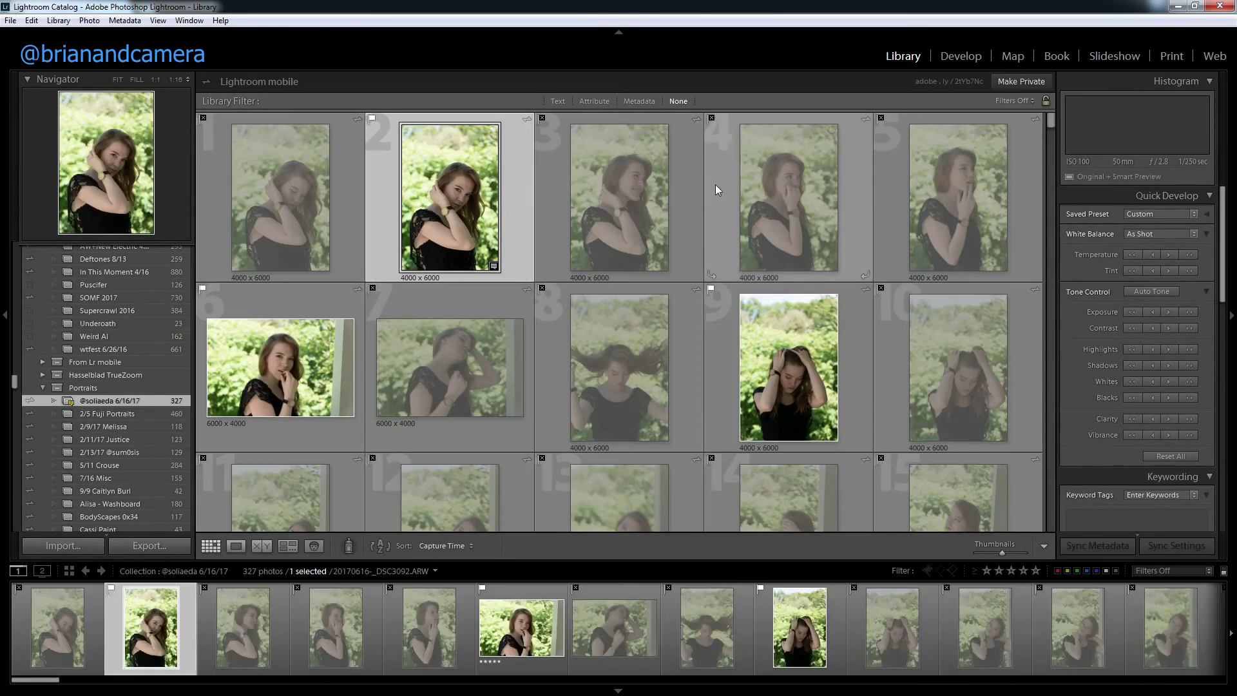
scroll(706, 230, "down", 5)
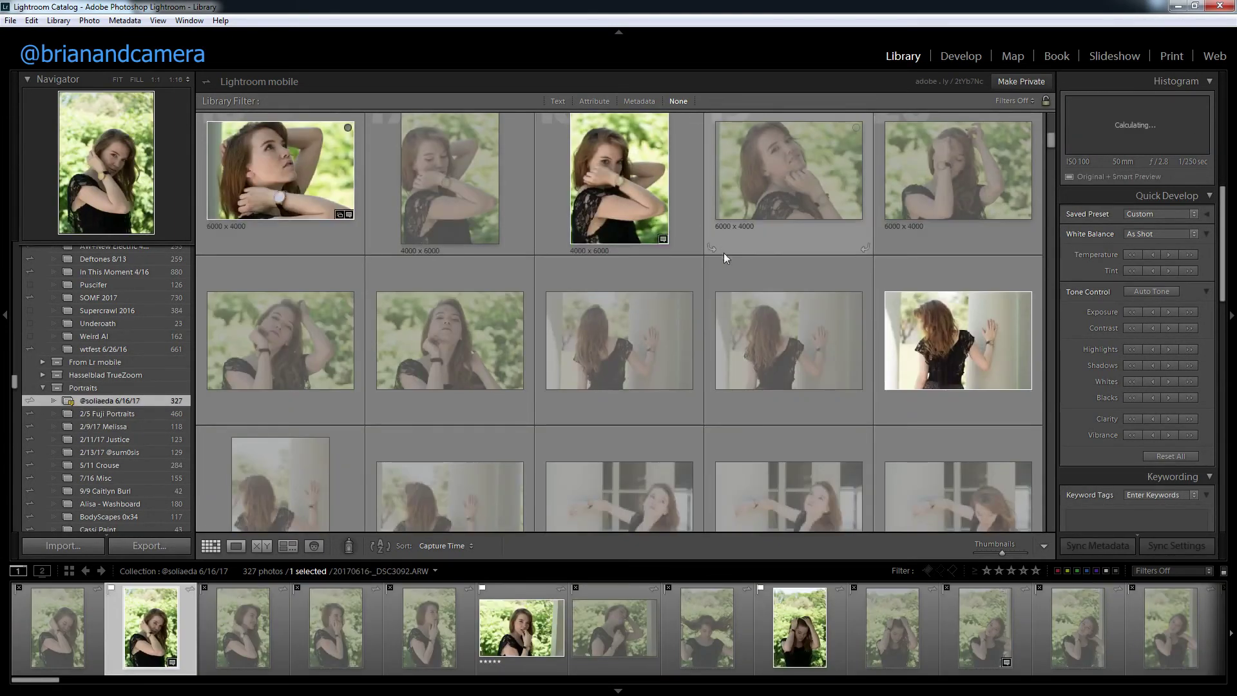
Filter the collection by the Flagged attribute to show only picks.
left_click(590, 101)
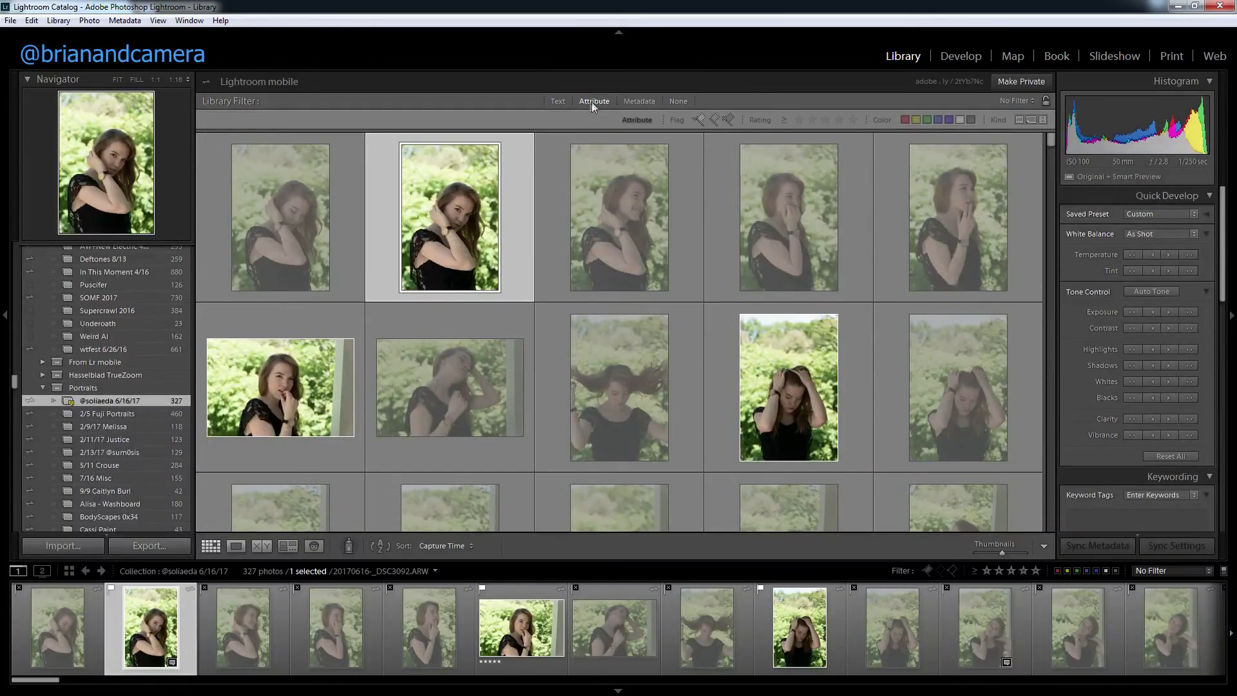
left_click(699, 120)
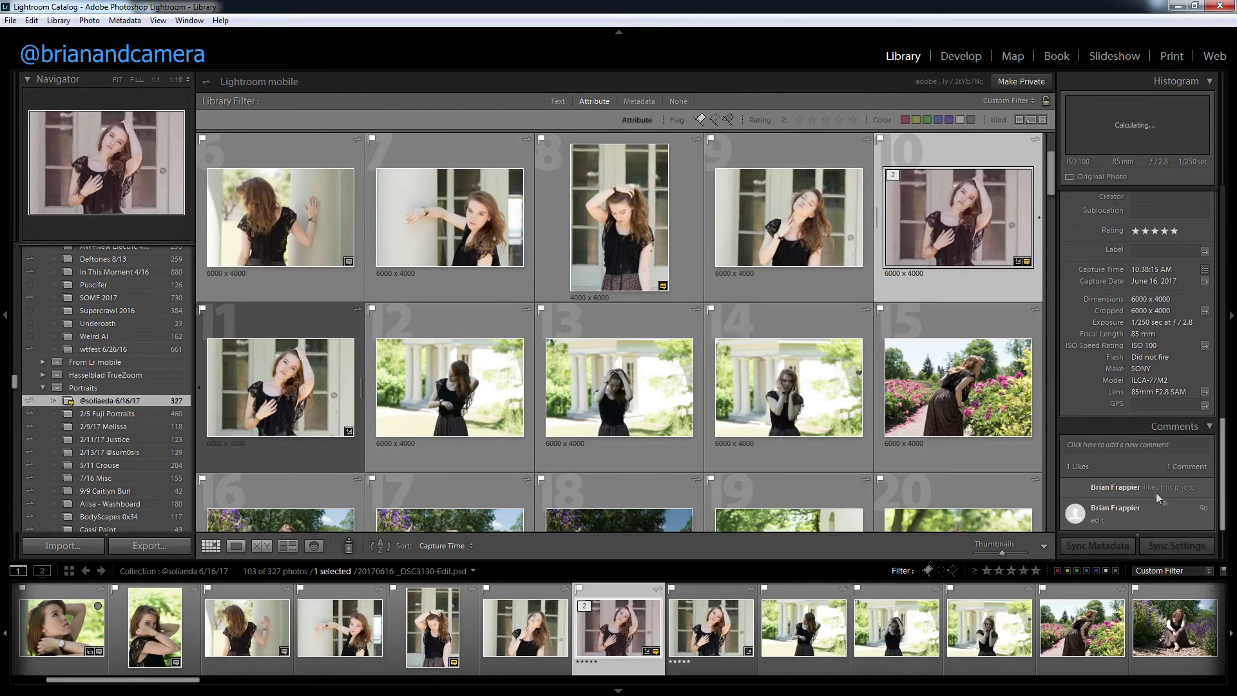
left_click_drag(1051, 182, 1051, 187)
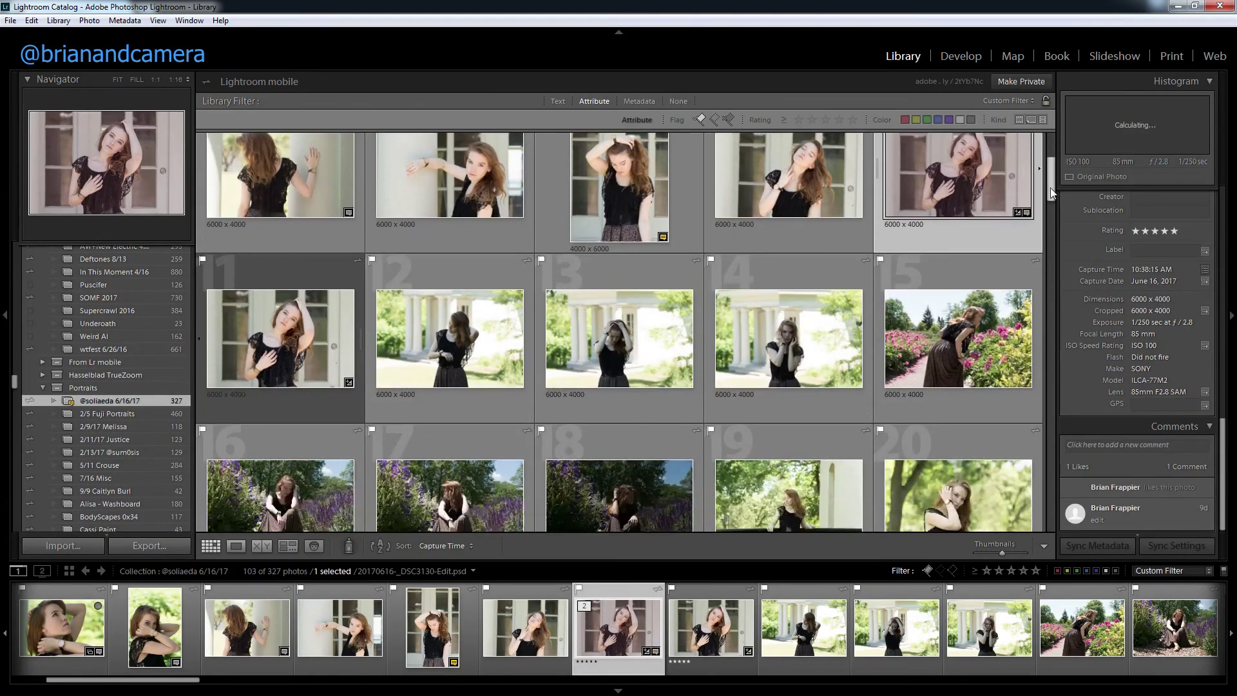
Inspect photos 8, 26 and 29 to confirm the synced like and 'Nice watch!' comment.
left_click(672, 244)
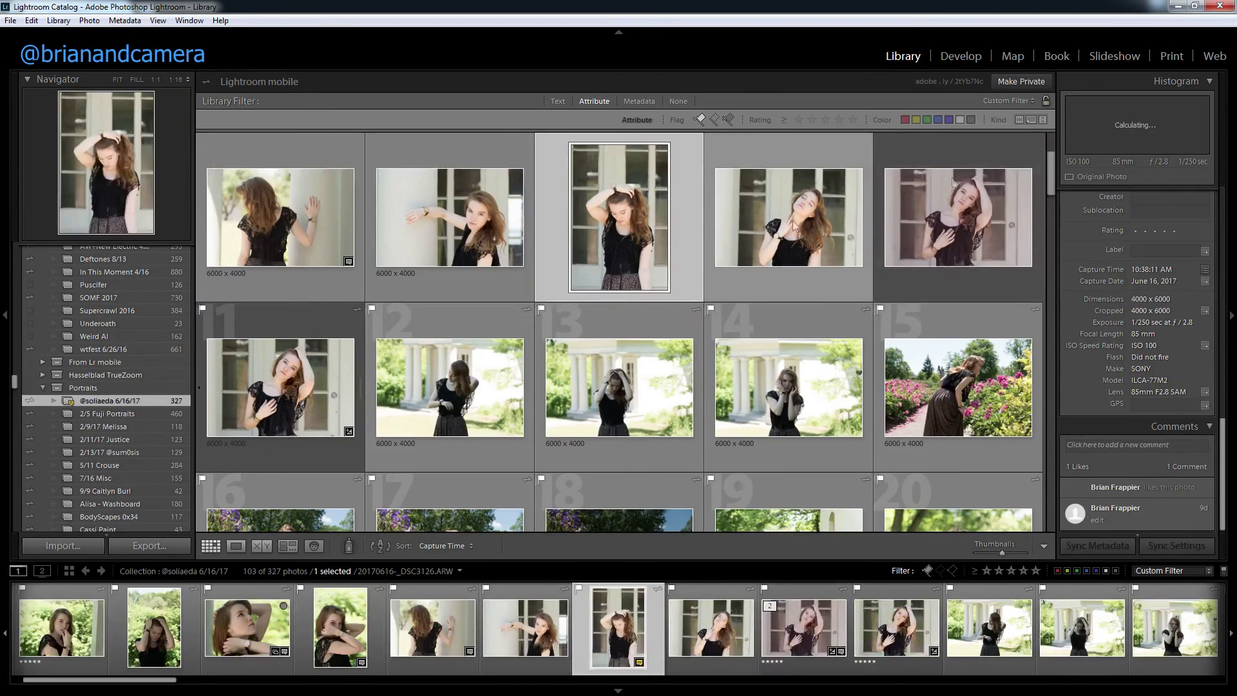
left_click_drag(1053, 176, 1050, 234)
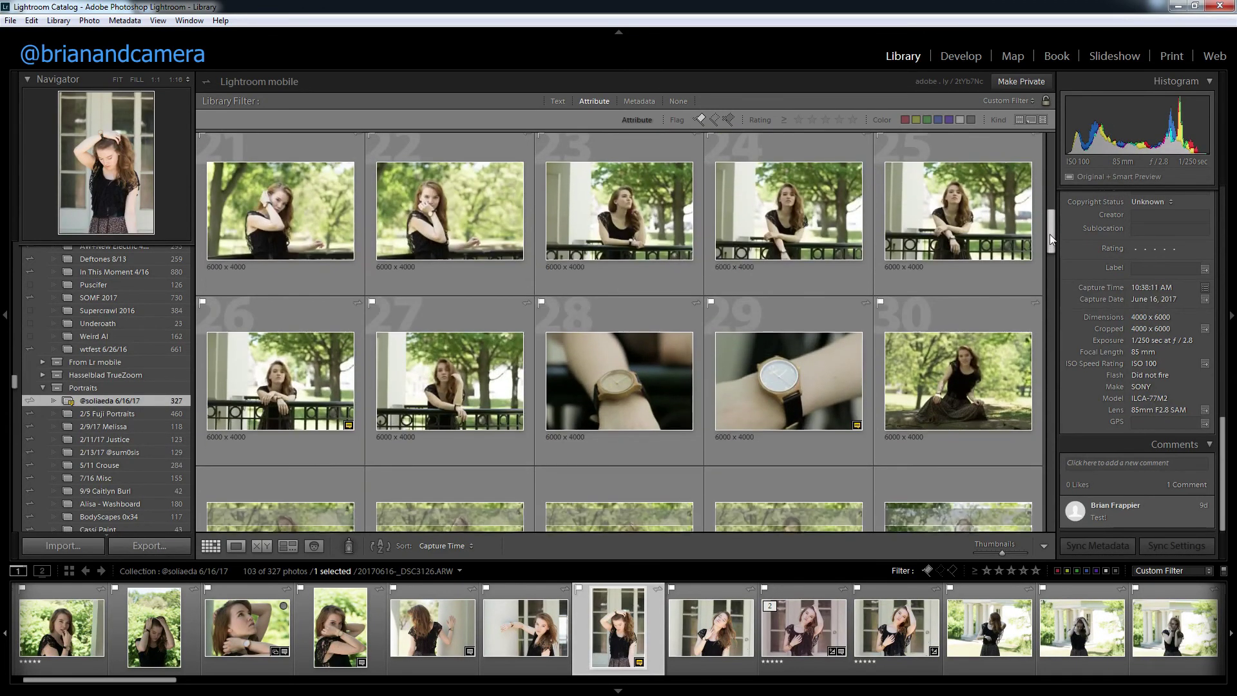
left_click(348, 427)
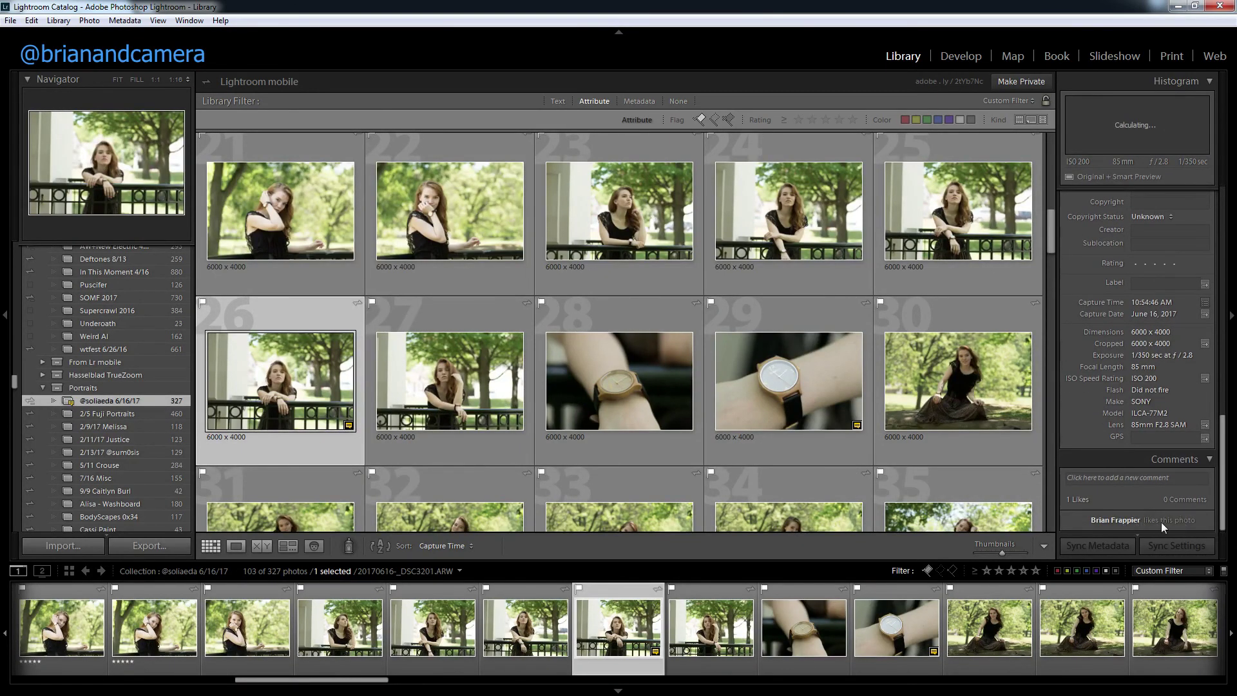
left_click(857, 426)
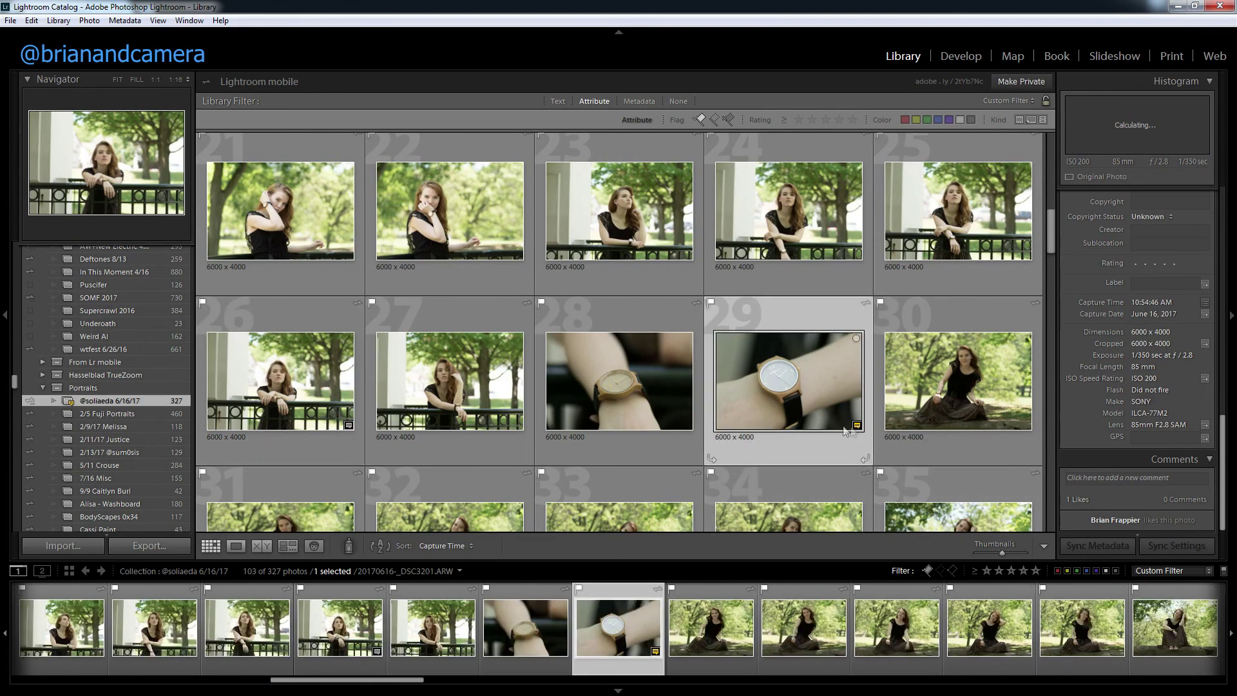
scroll(559, 341, "up", 5)
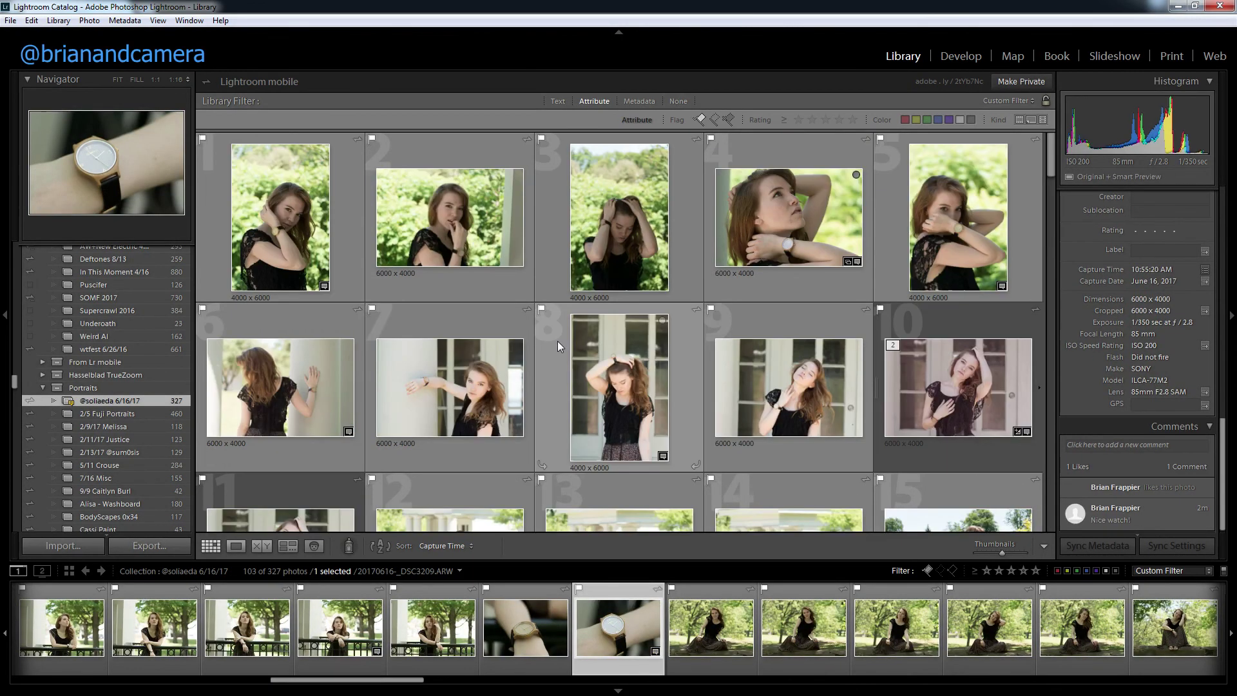